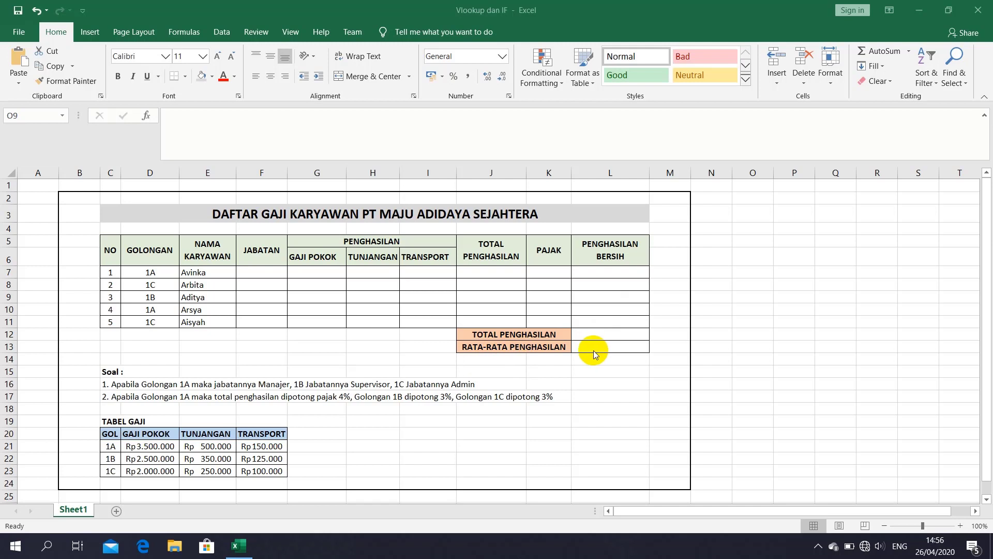
Step: In F7 enter =IF(D7="1A";"Manajer";IF(D7="1B";"Supervisor";"Admin"))
left_click(260, 271)
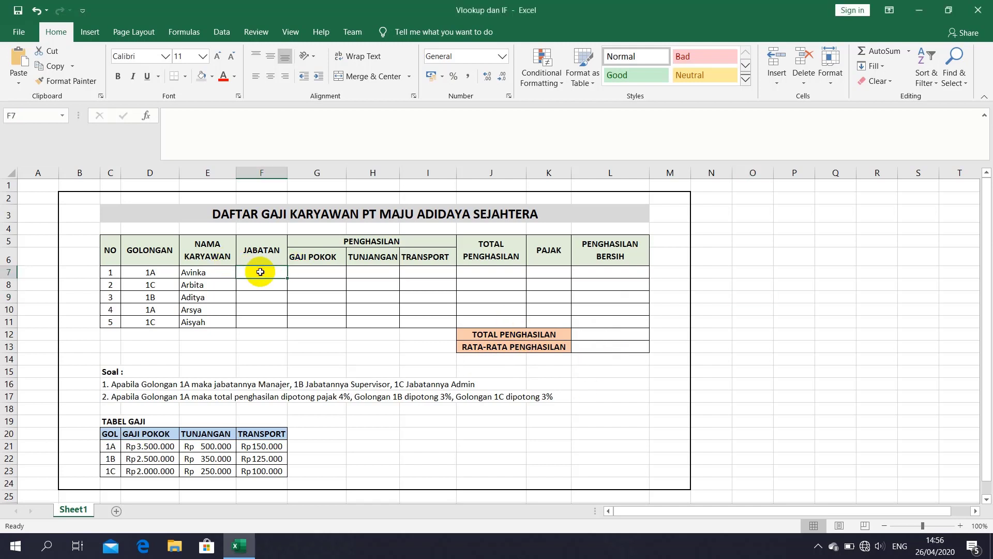
left_click(311, 138)
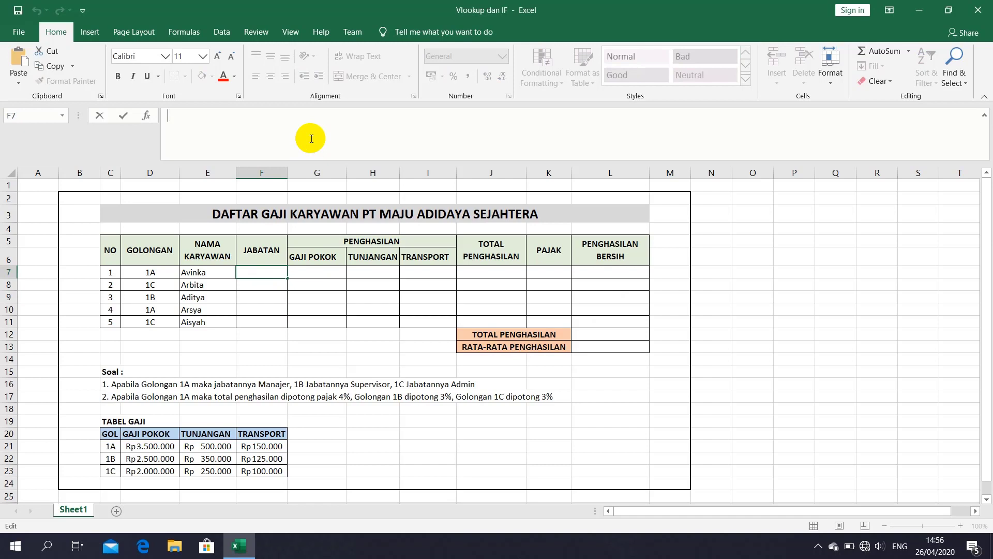
type("=IF(")
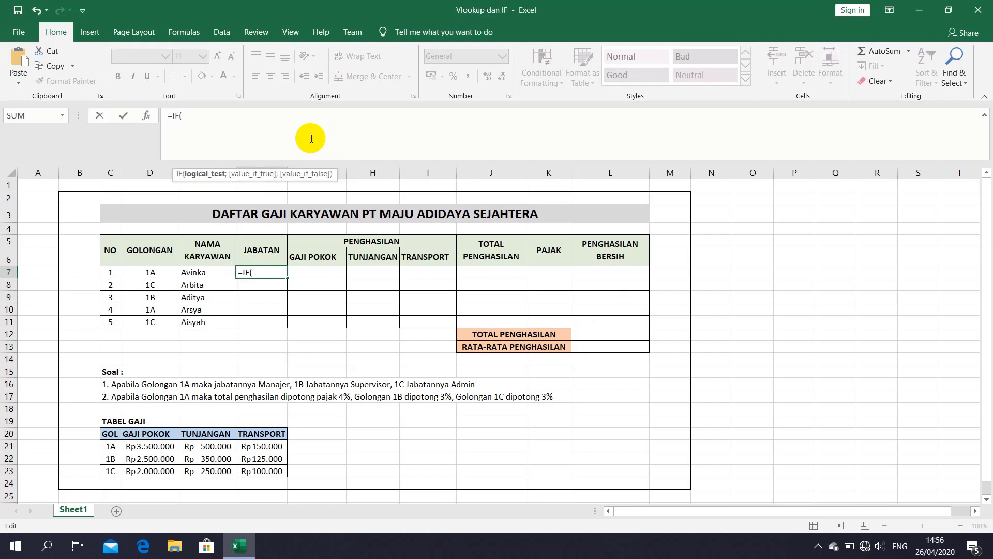
left_click(154, 274)
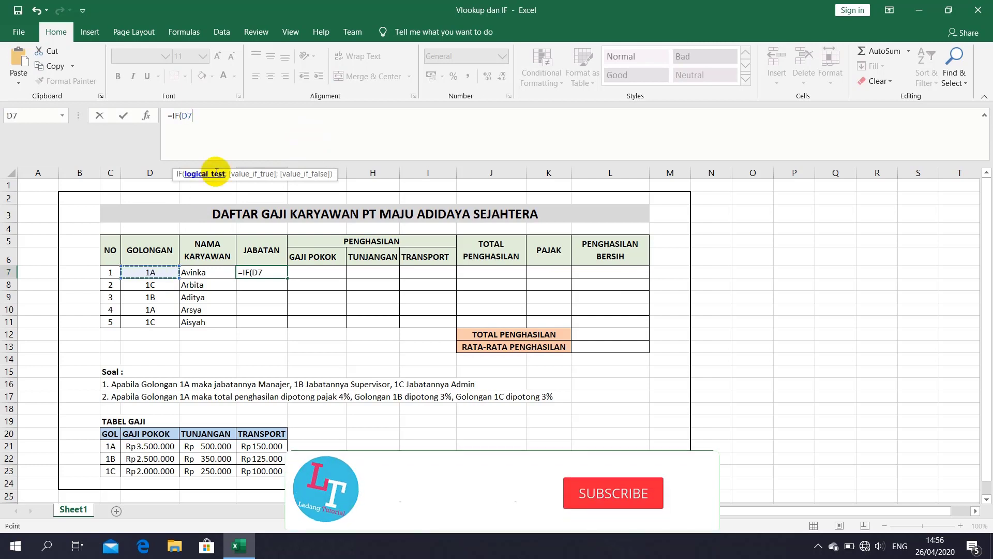
type("=")
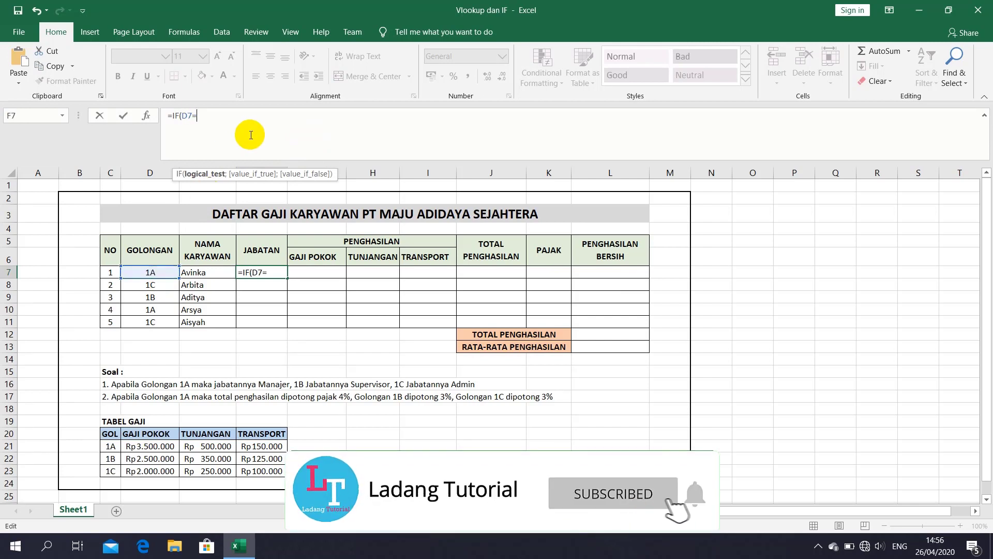
type("\"1")
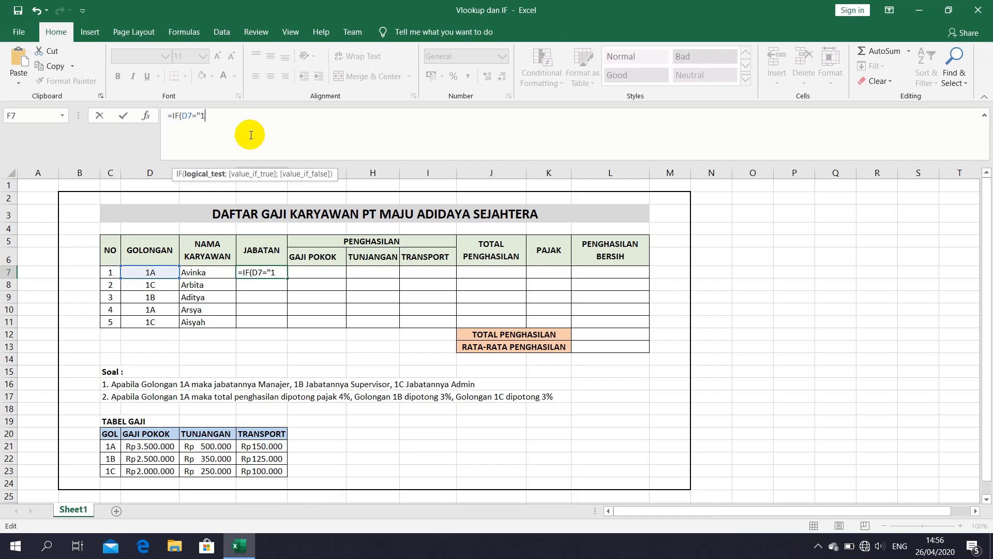
type("A\";\"")
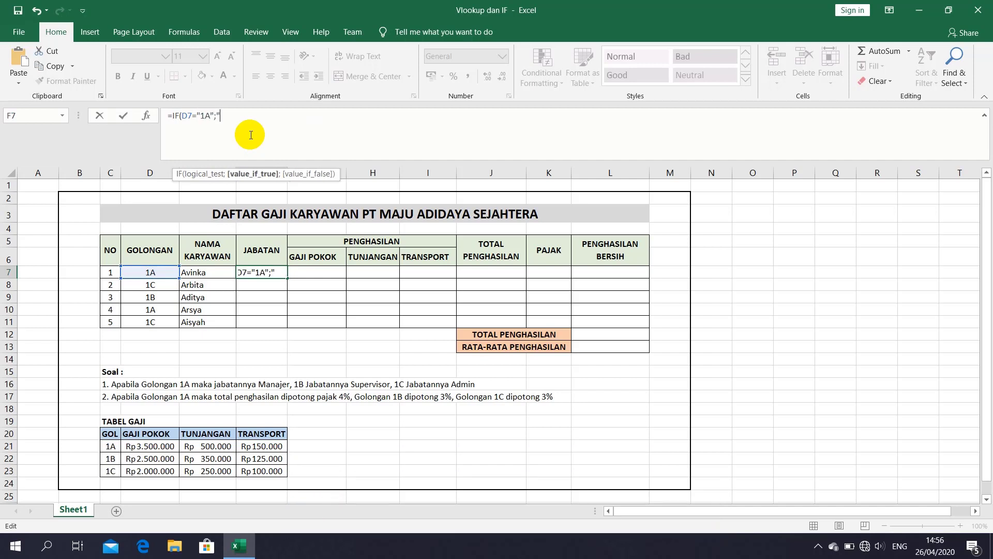
type("Manajer")
type("\";")
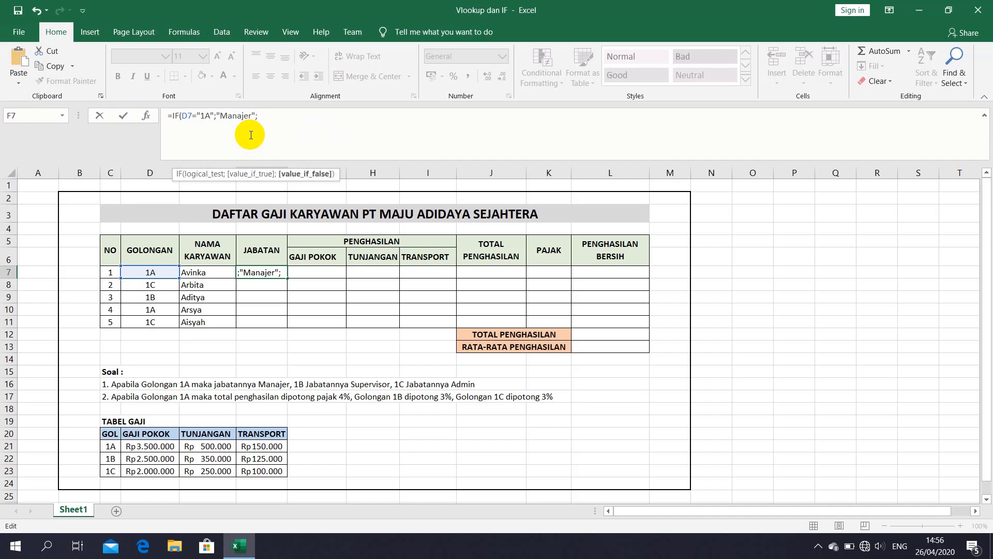
type("IF(")
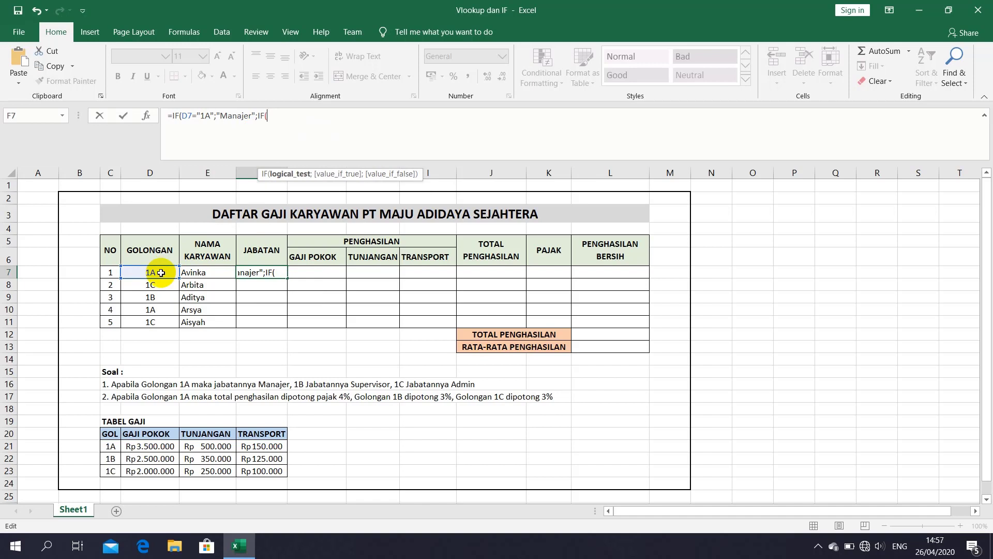
left_click(161, 273)
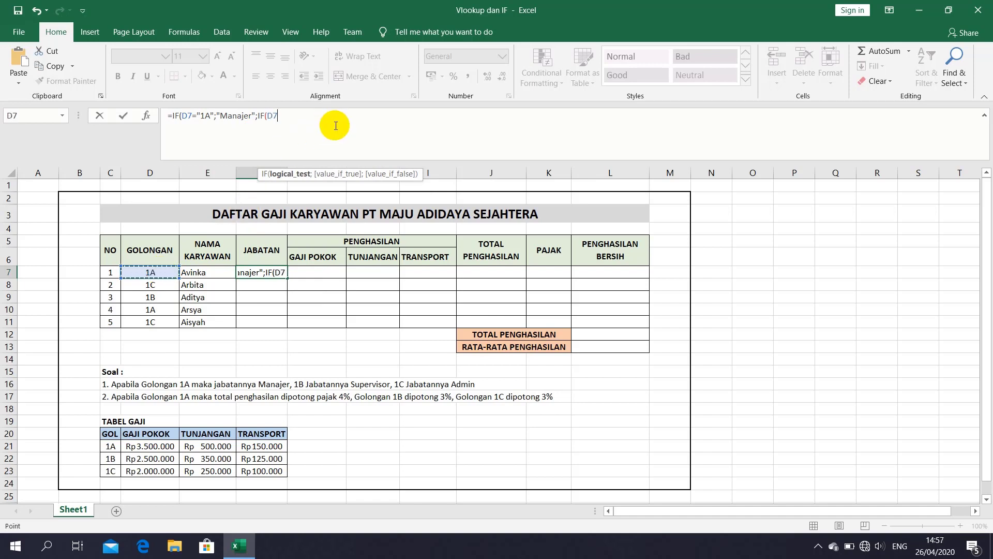
type("=\"")
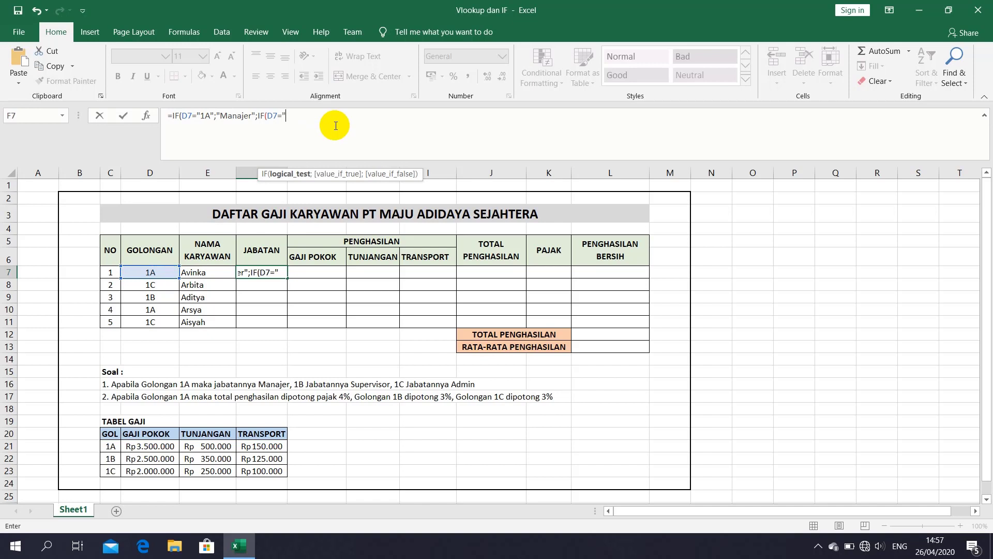
type("1B")
type("\";\"S")
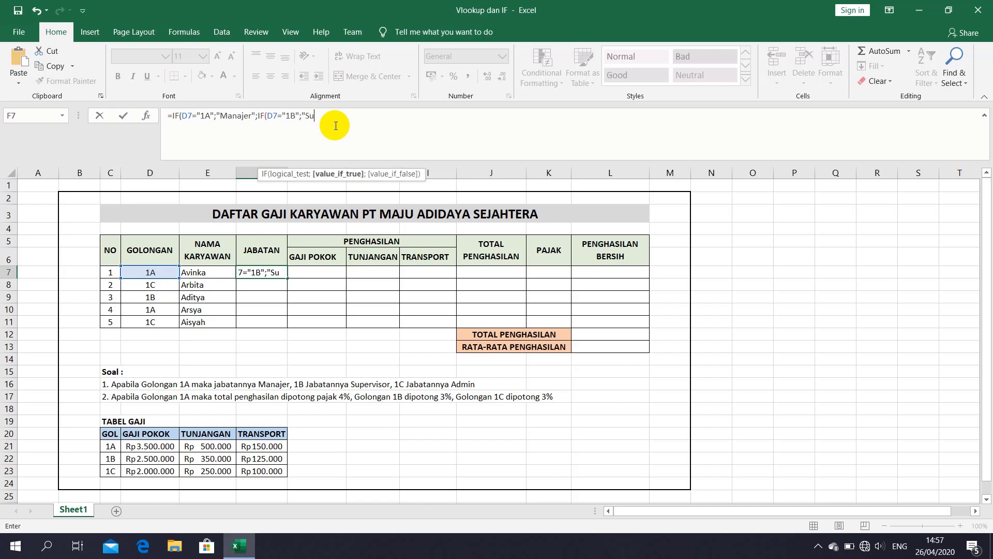
type("u")
key("BackSpace")
type("uperv")
type("isor\";")
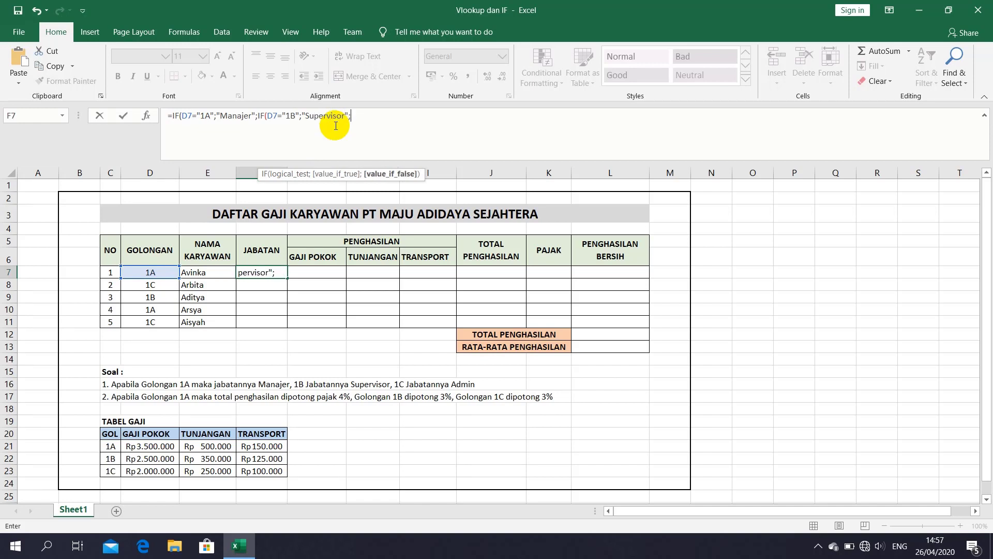
type("\"Adm")
type("in\"")
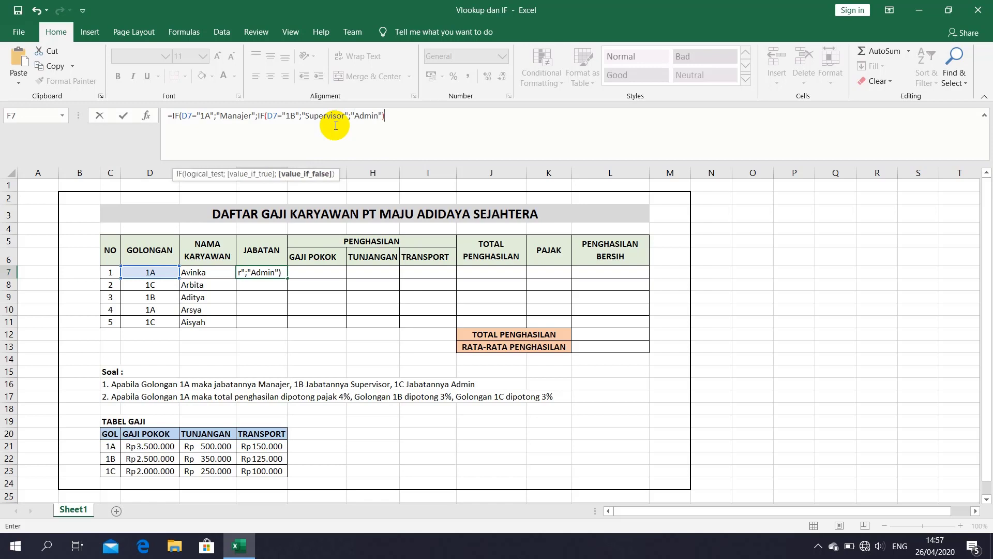
key("Return")
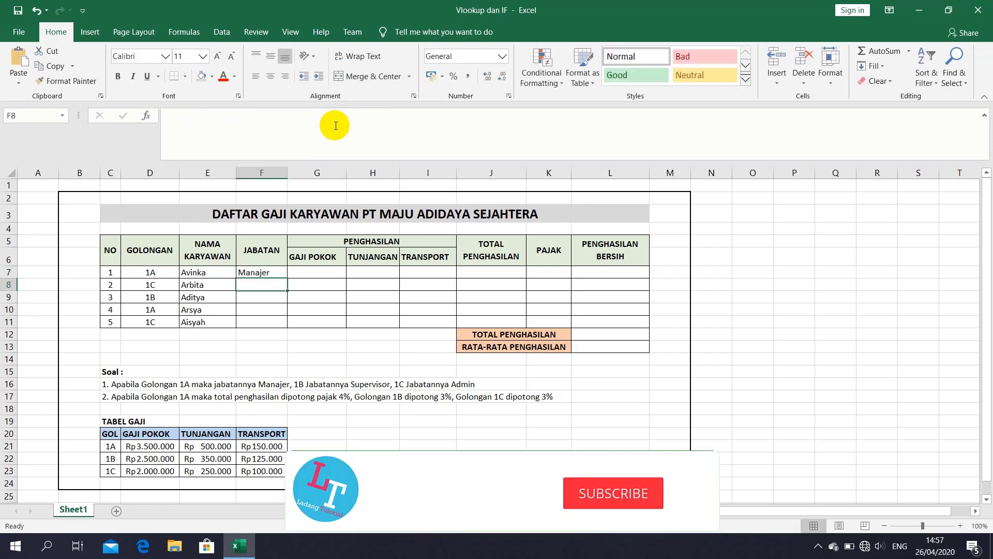
Step: Copy the F7 position formula down through F11
left_click(271, 274)
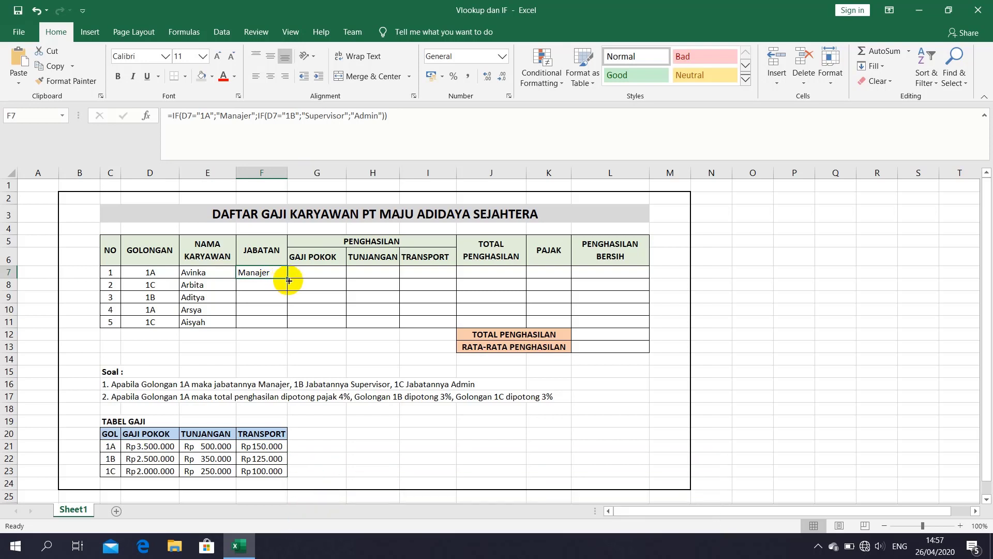
left_click_drag(288, 279, 293, 328)
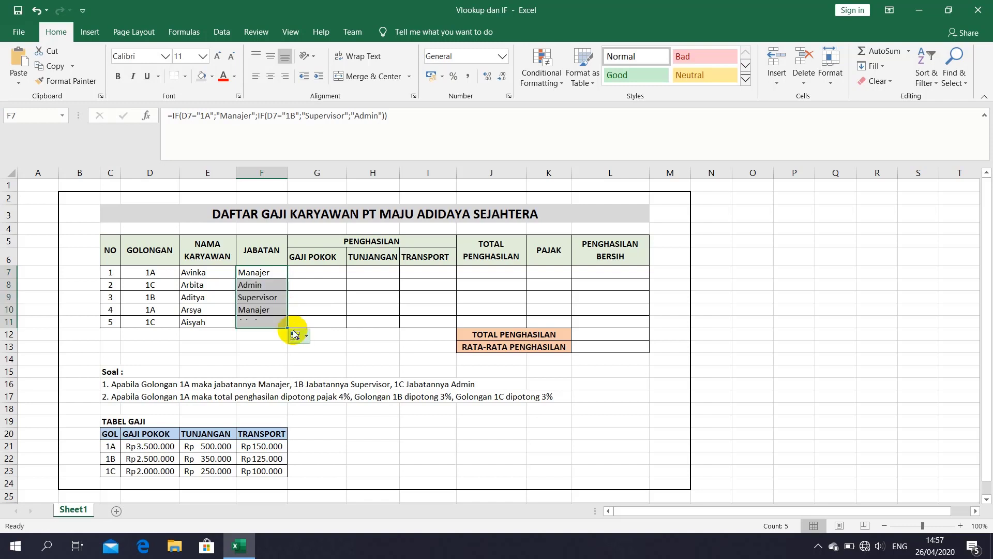
left_click(314, 271)
left_click(357, 124)
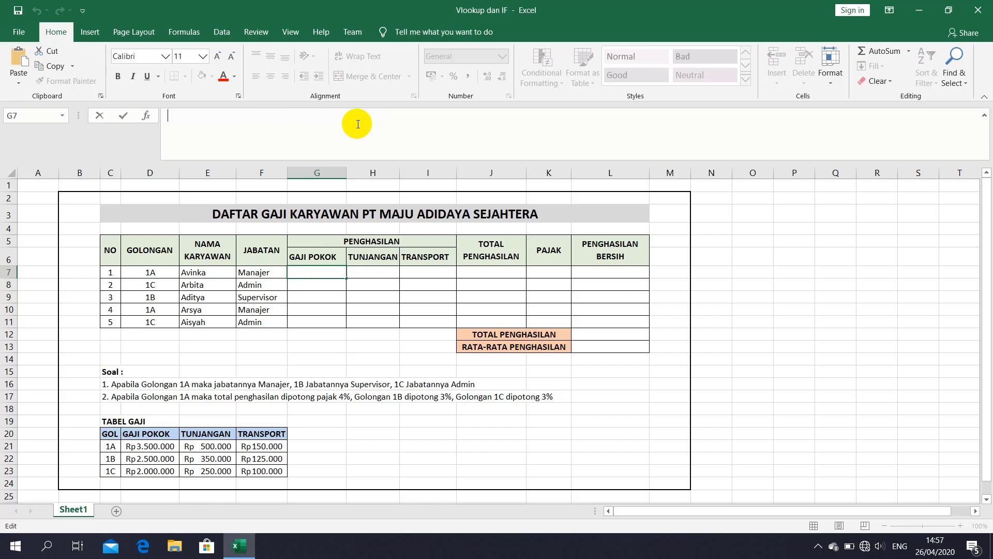
Step: Start a VLOOKUP in G7 on D7 over the absolute range $C$21:$F$23
type("=vlo")
key("Tab")
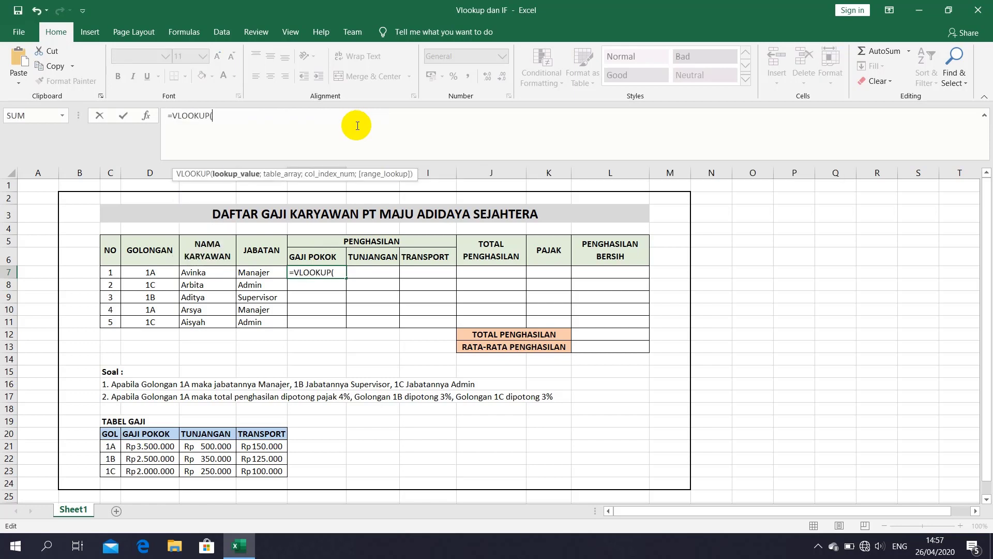
left_click(158, 273)
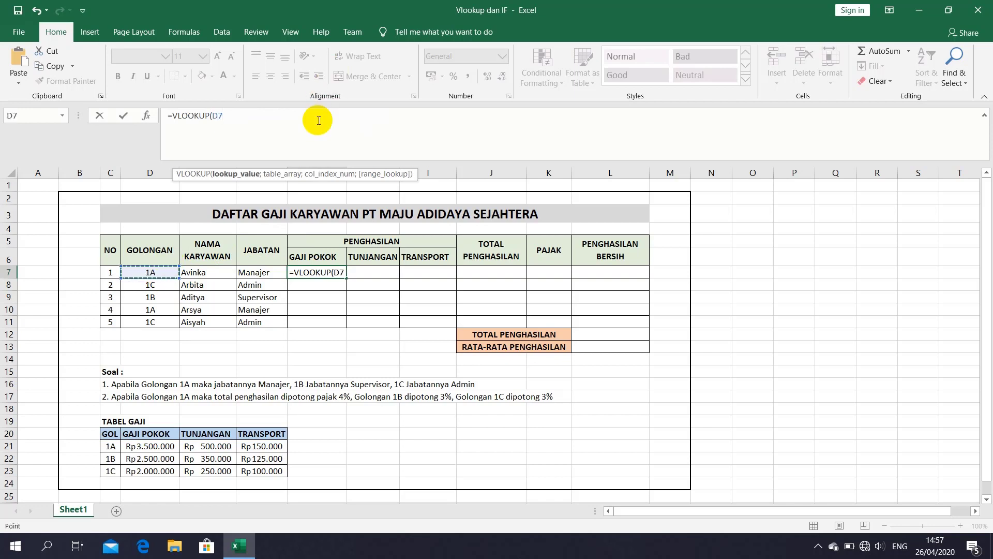
type(";")
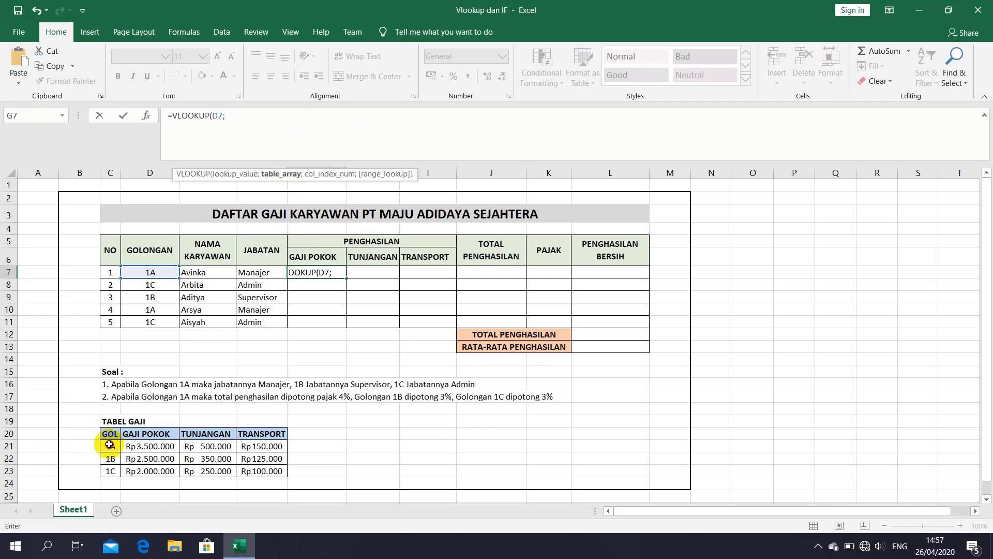
left_click_drag(108, 444, 267, 470)
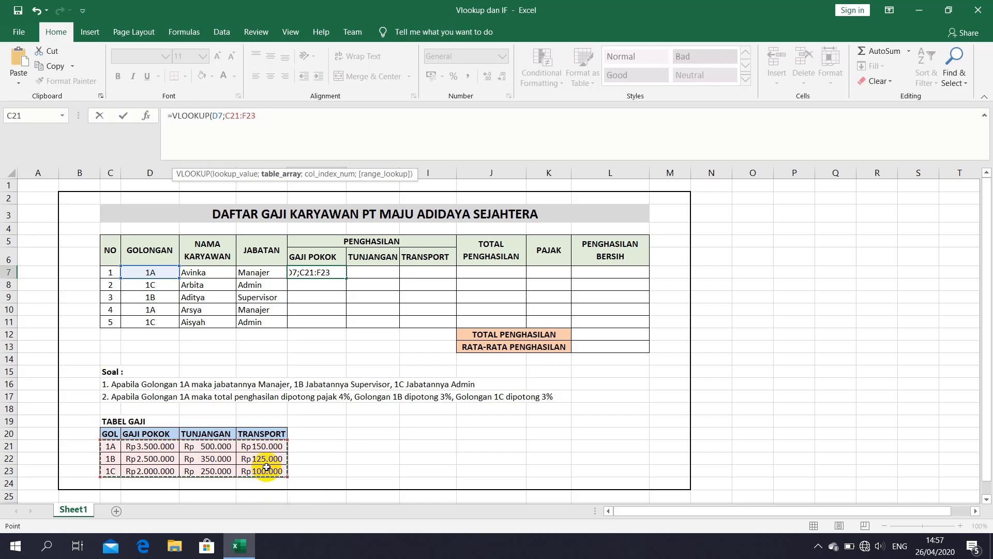
left_click(283, 121)
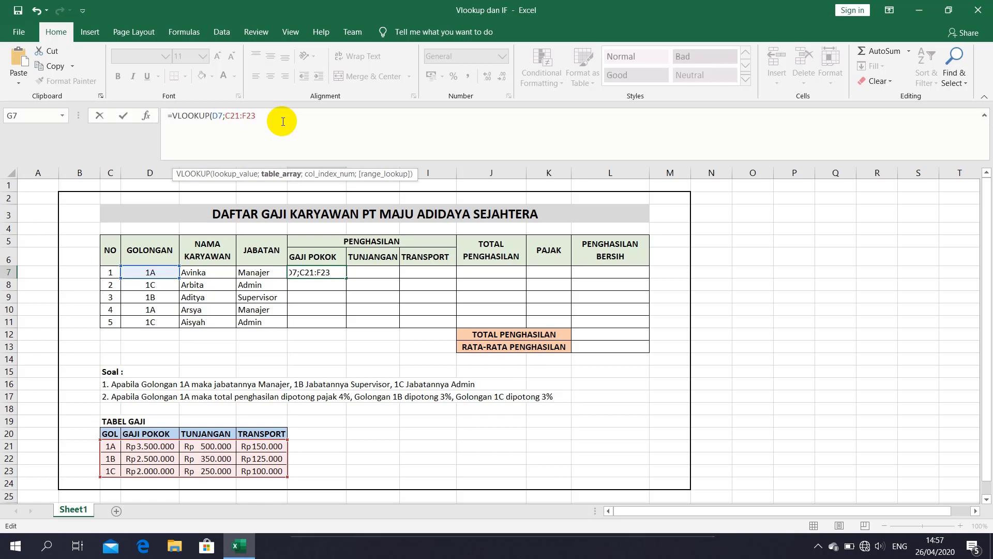
key("F4")
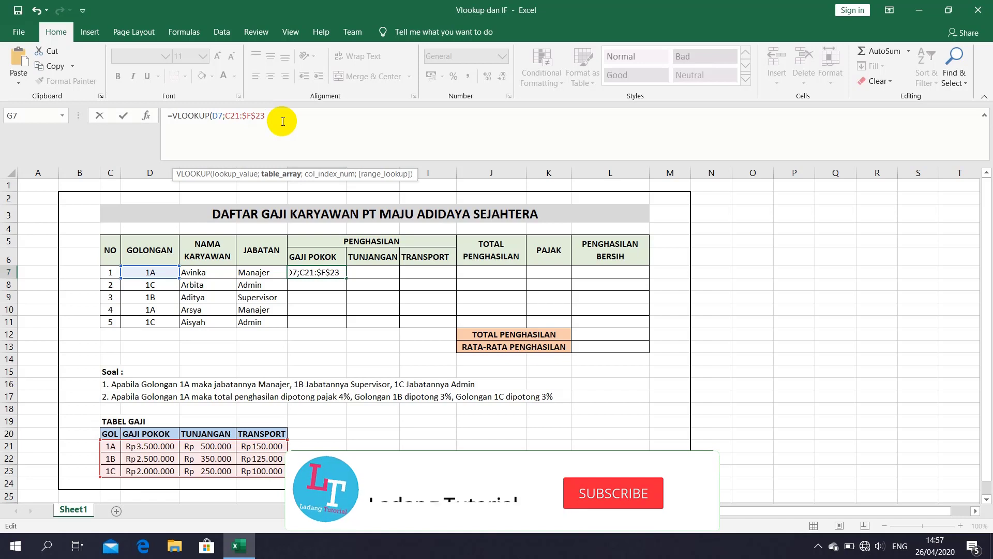
left_click(236, 116)
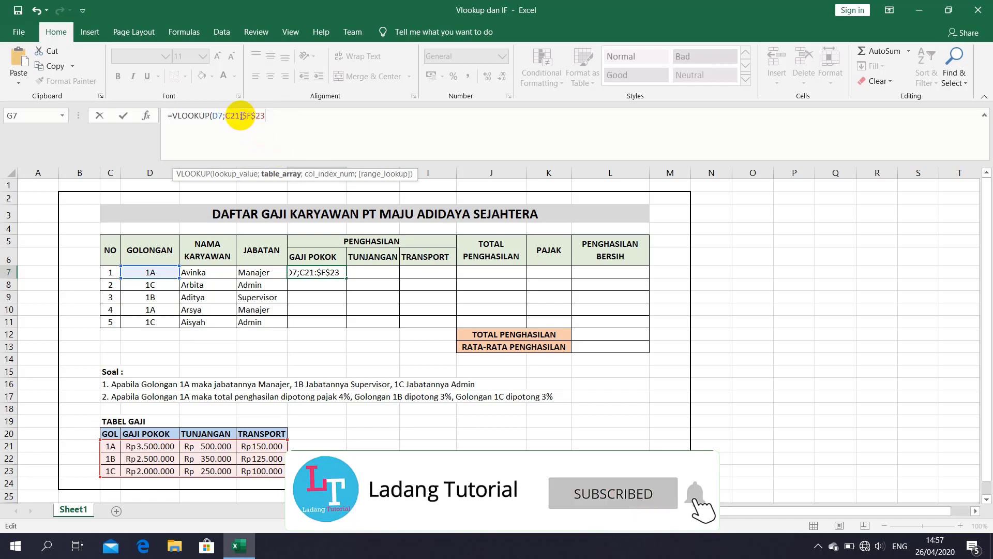
key("F4")
Step: Finish the lookup with column 2 and FALSE, then fill G7 down to G11
left_click(292, 115)
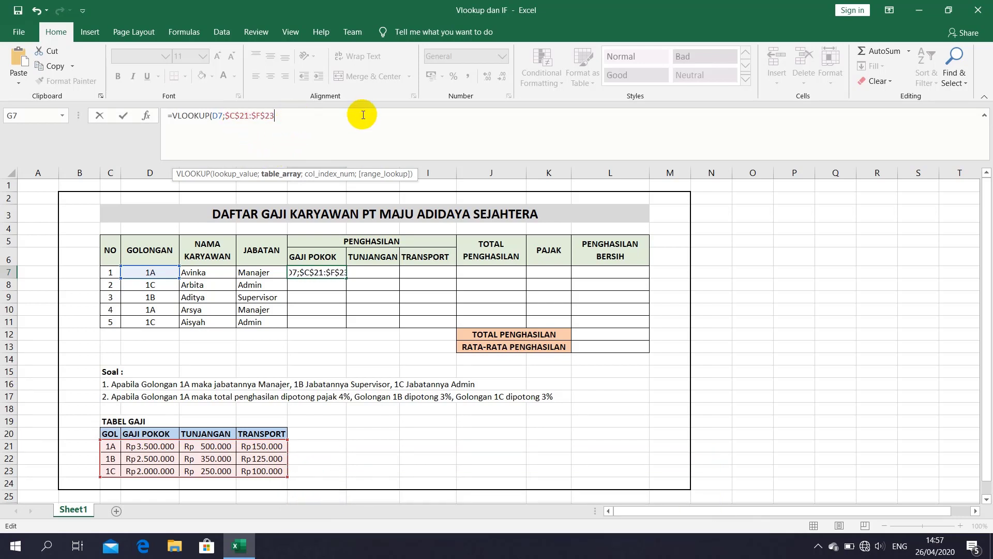
type(";")
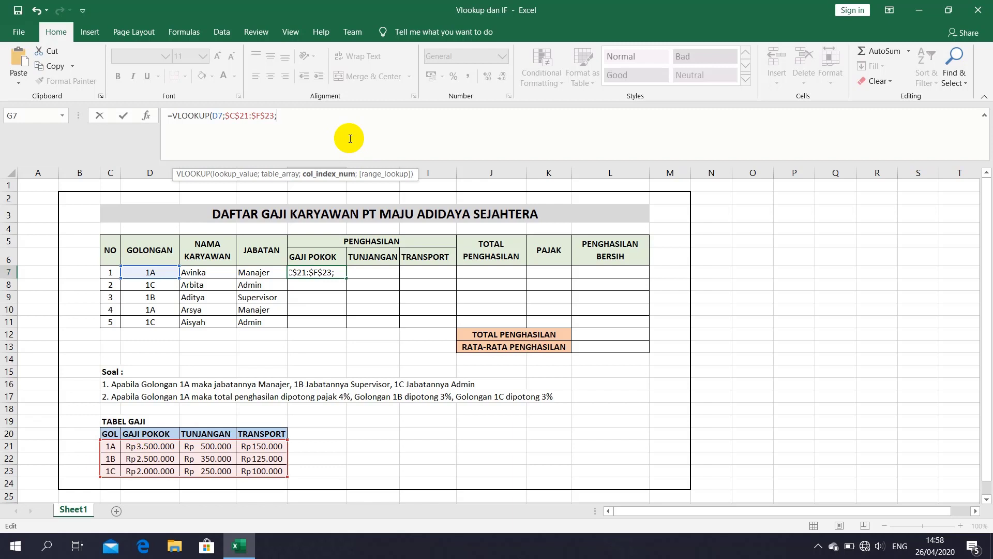
type("2;")
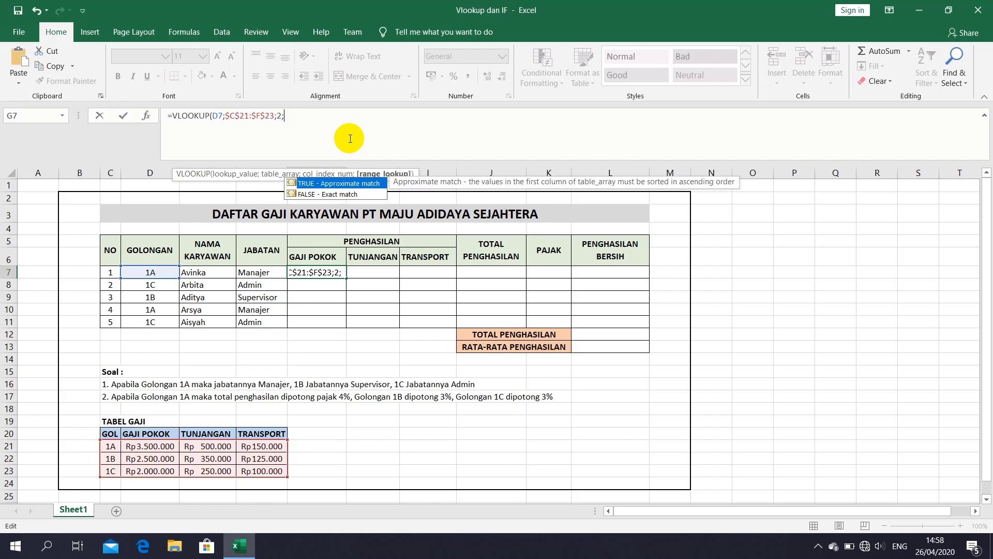
type("al")
type("e")
key("Tab")
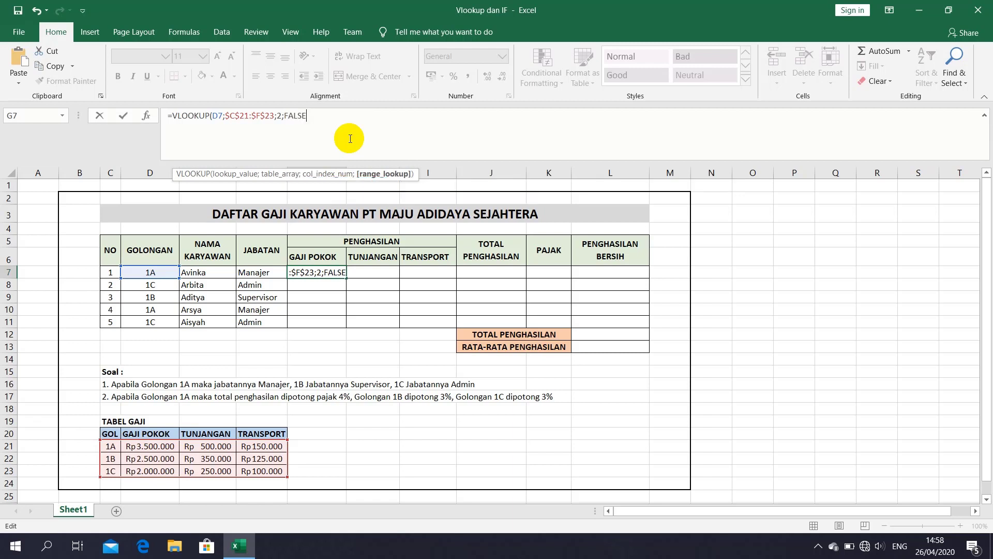
type(")")
key("Return")
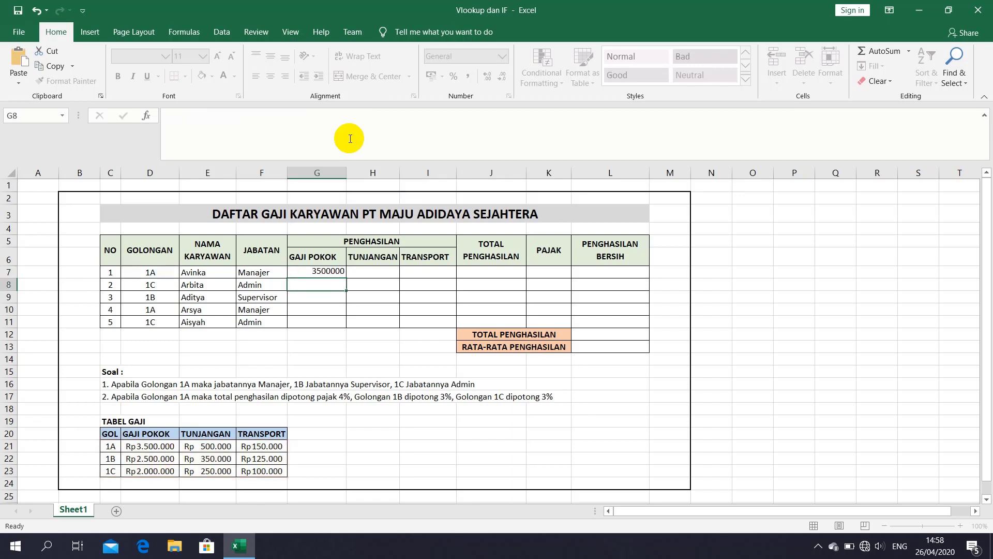
left_click(334, 270)
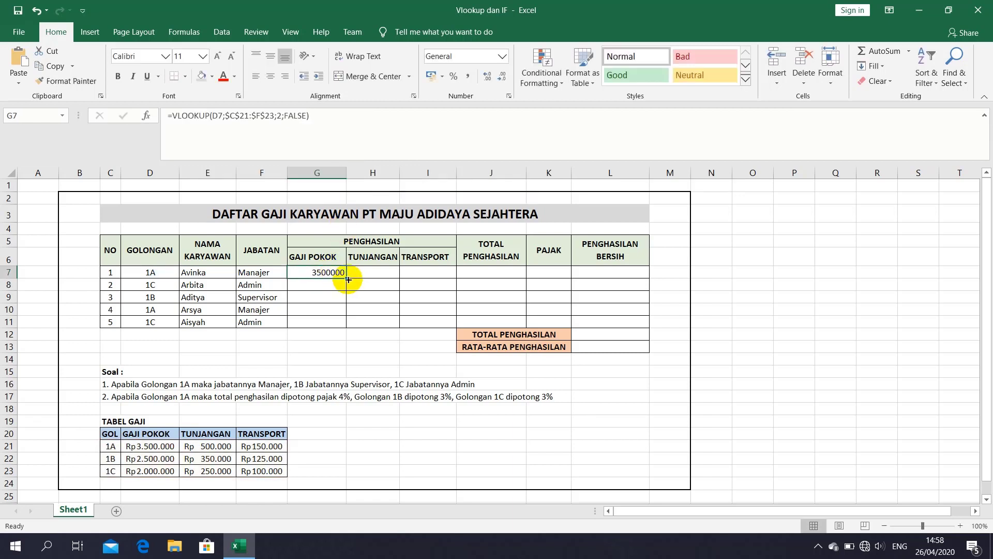
left_click_drag(346, 279, 345, 331)
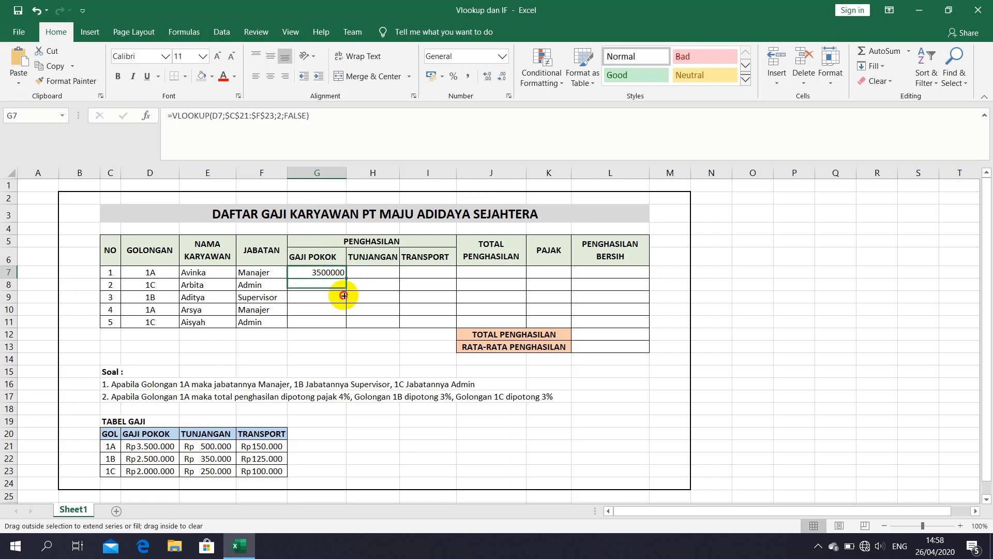
left_click(369, 271)
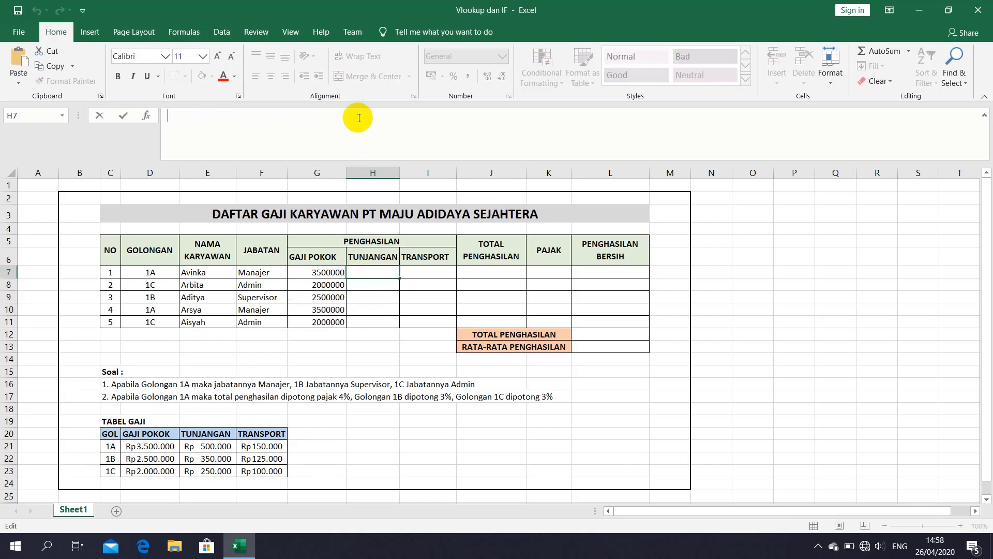
Step: Copy G7's VLOOKUP into H7 with the column index changed to 3
left_click(333, 272)
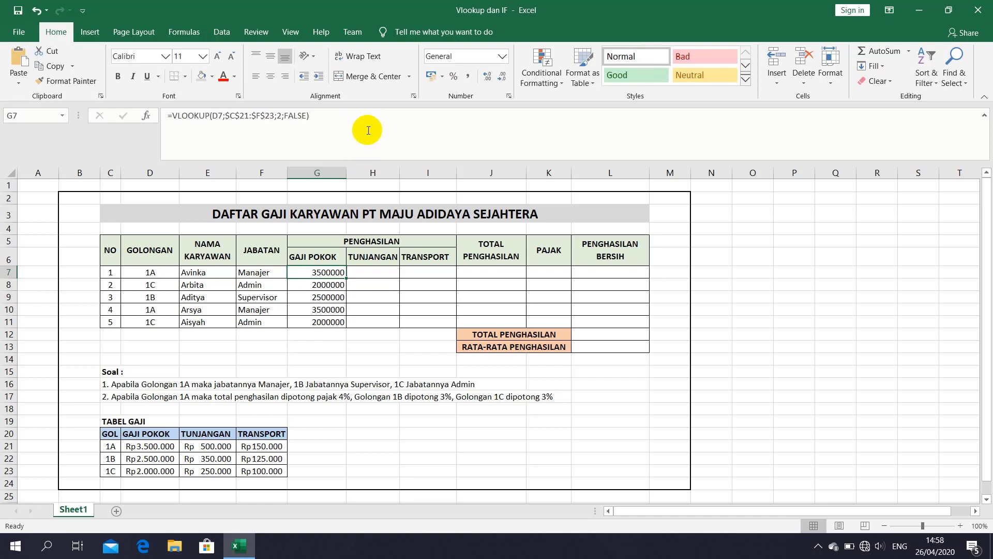
left_click_drag(364, 124, 166, 110)
key("ctrl+c")
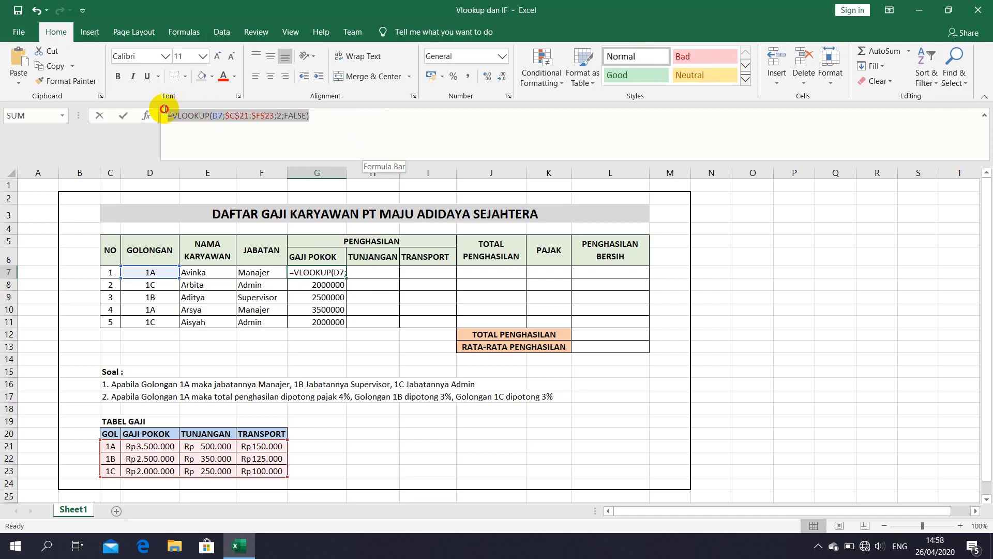
key("Tab")
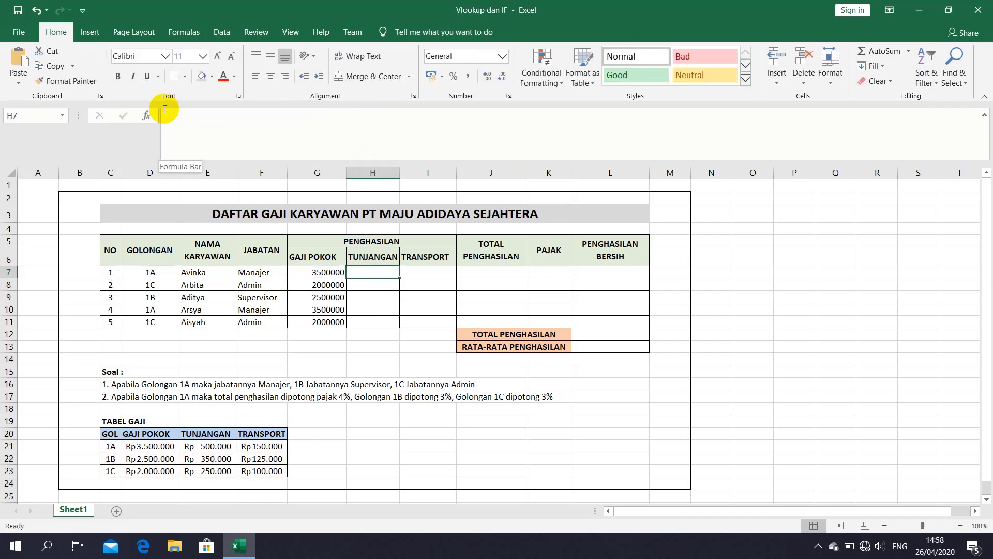
left_click(269, 112)
key("ctrl+v")
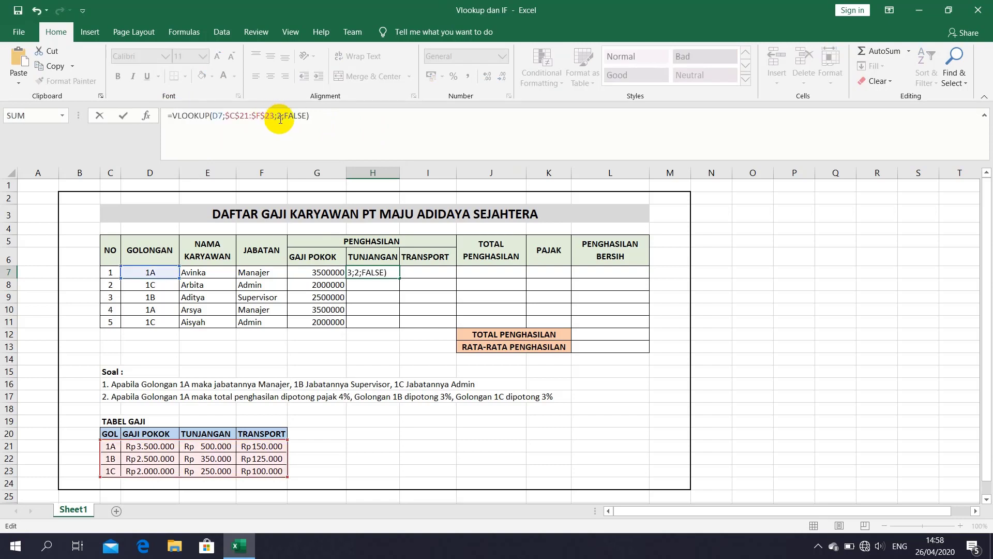
left_click(280, 117)
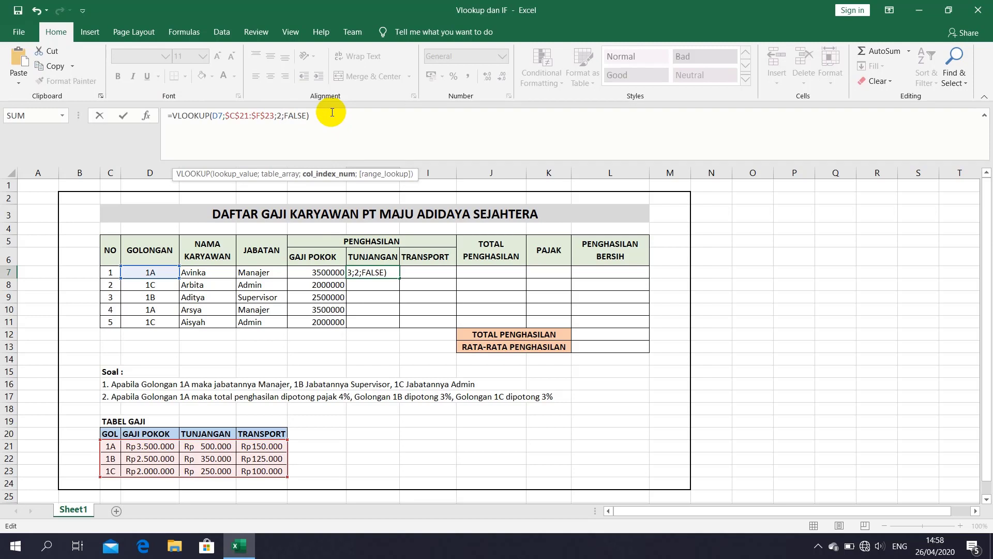
key("BackSpace")
type("3")
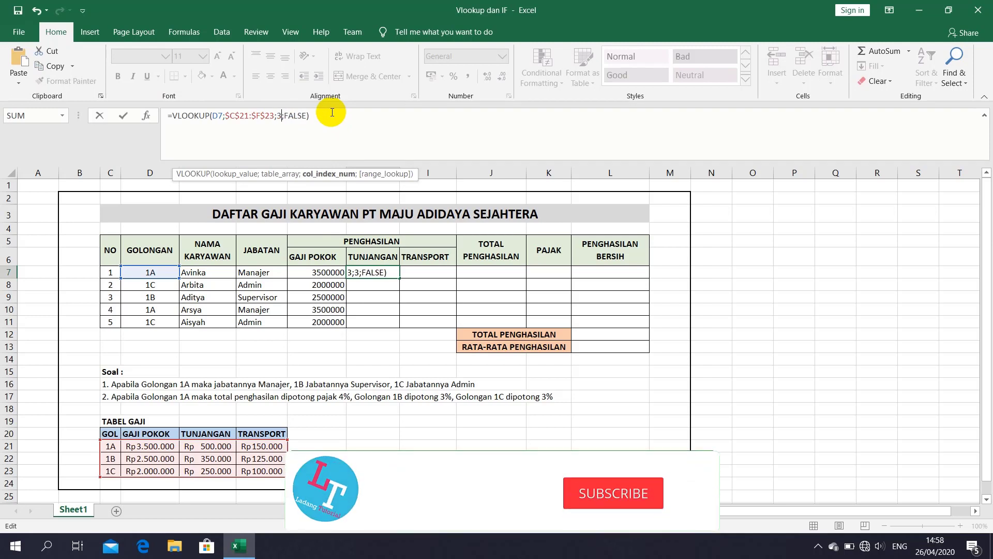
key("Return")
Step: Fill the H7 allowance formula down to H11
left_click(383, 277)
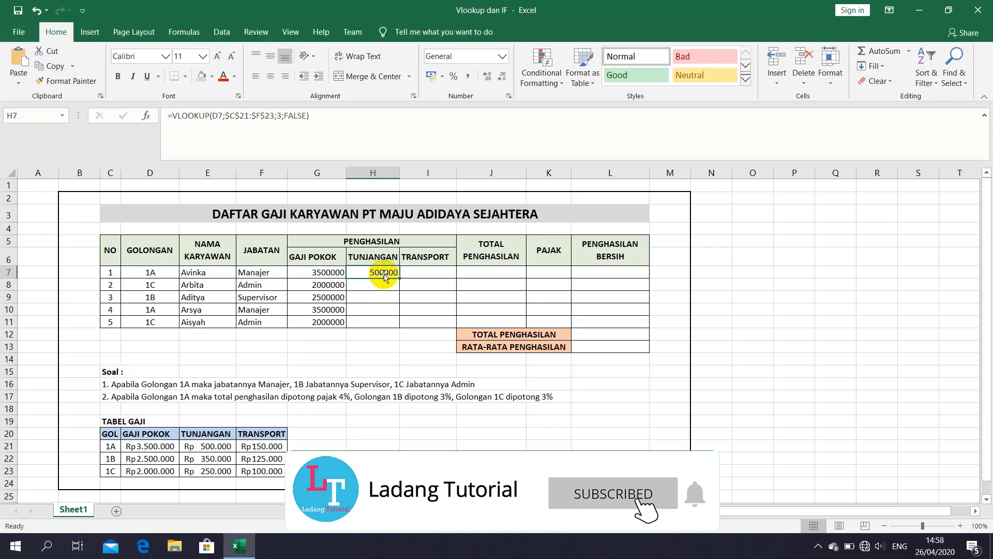
left_click_drag(399, 279, 414, 317)
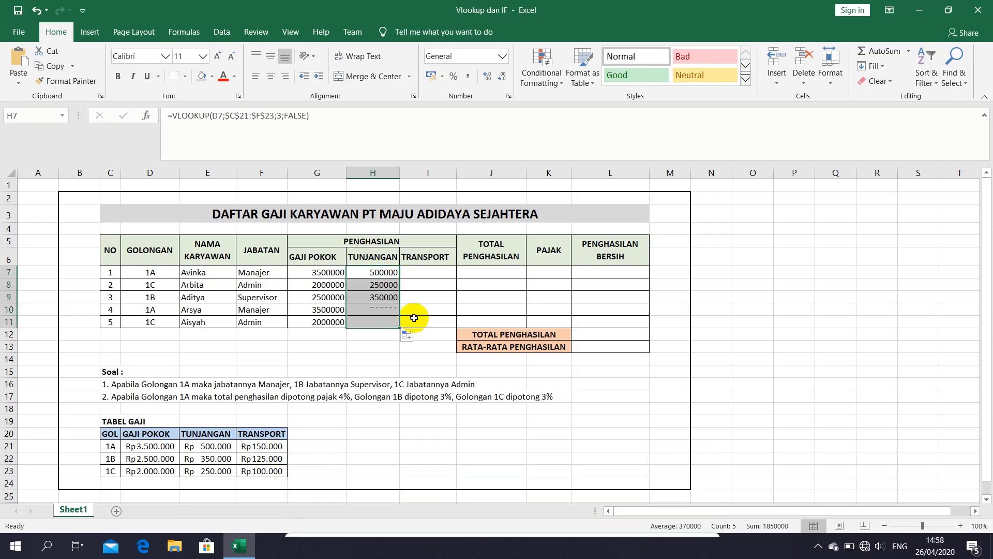
left_click(381, 272)
Step: Copy H7's VLOOKUP into I7 with the column index changed to 4
left_click_drag(371, 115, 137, 115)
key("ctrl+c")
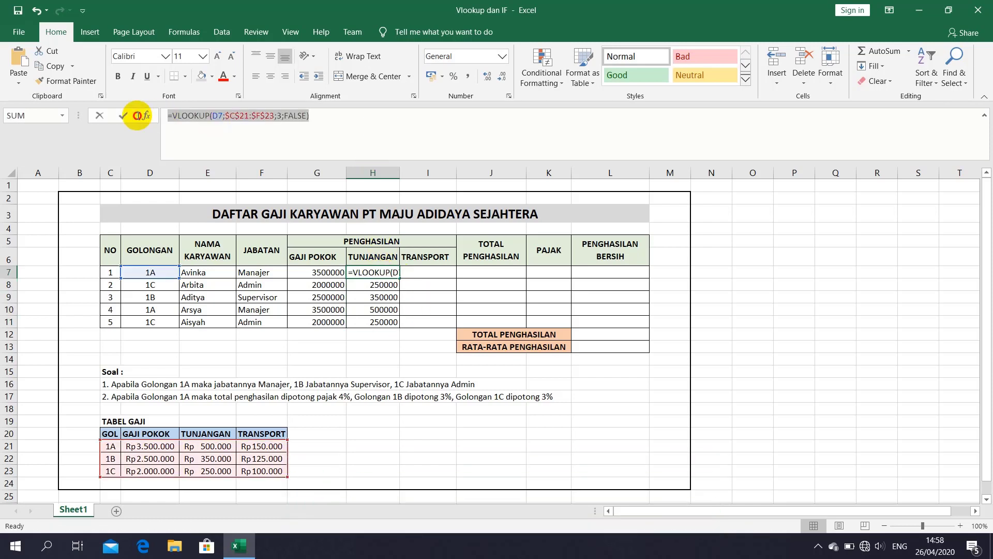
key("Escape")
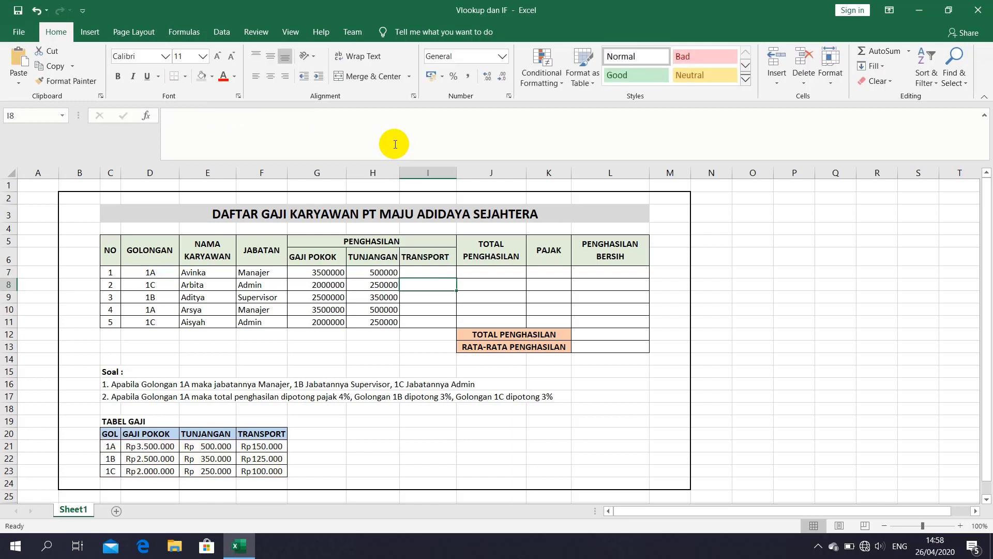
key("Right")
left_click(403, 137)
key("ctrl+v")
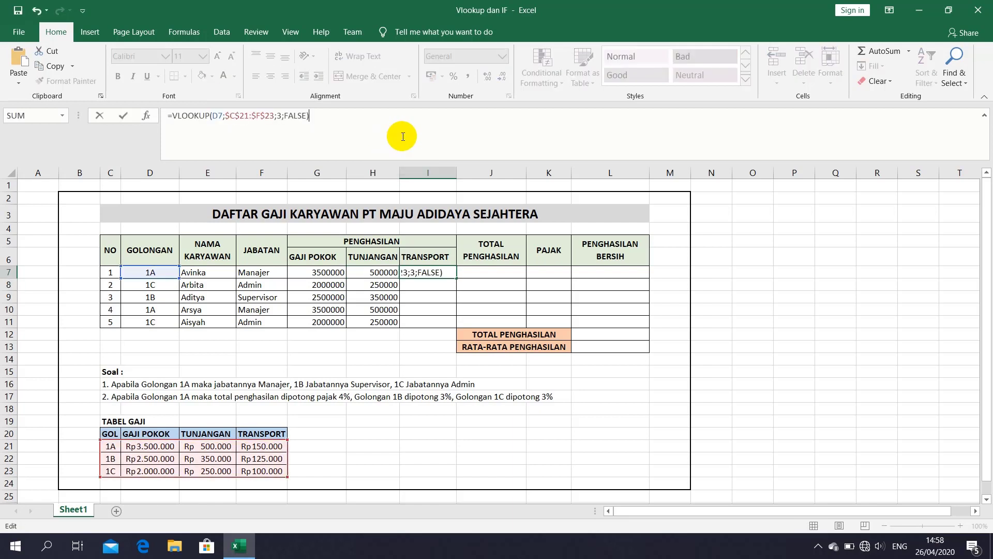
left_click(280, 116)
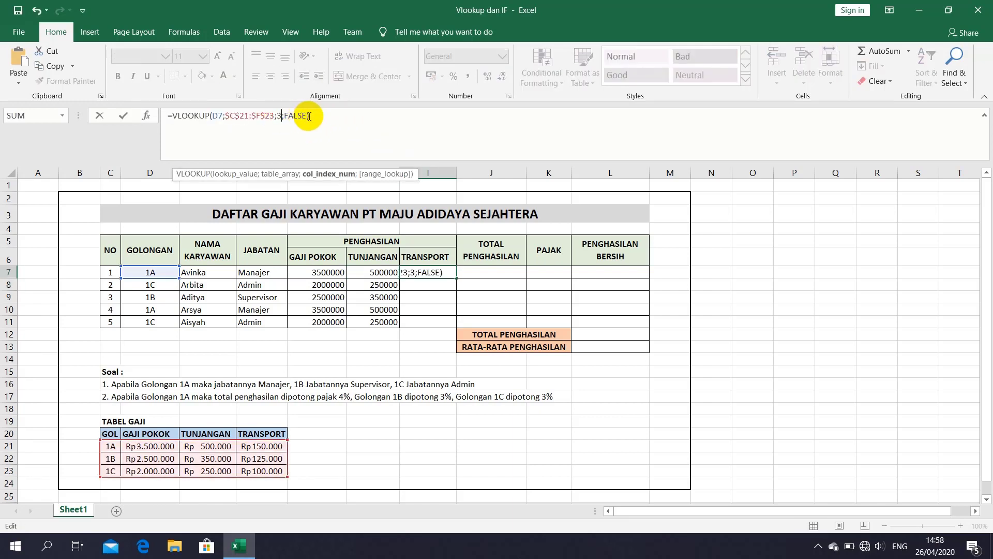
key("BackSpace")
type("4")
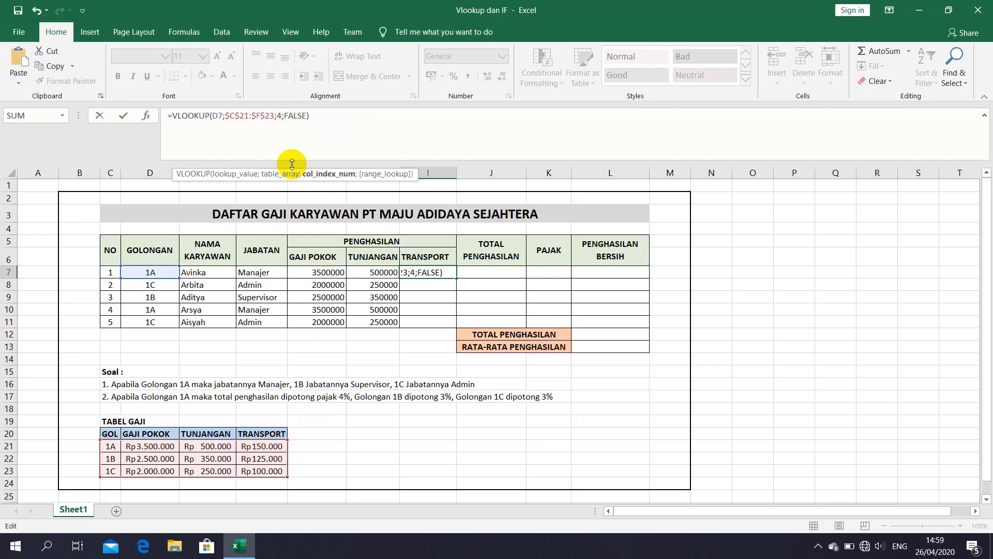
key("Return")
Step: Fill the I7 transport formula down to I11
left_click(445, 272)
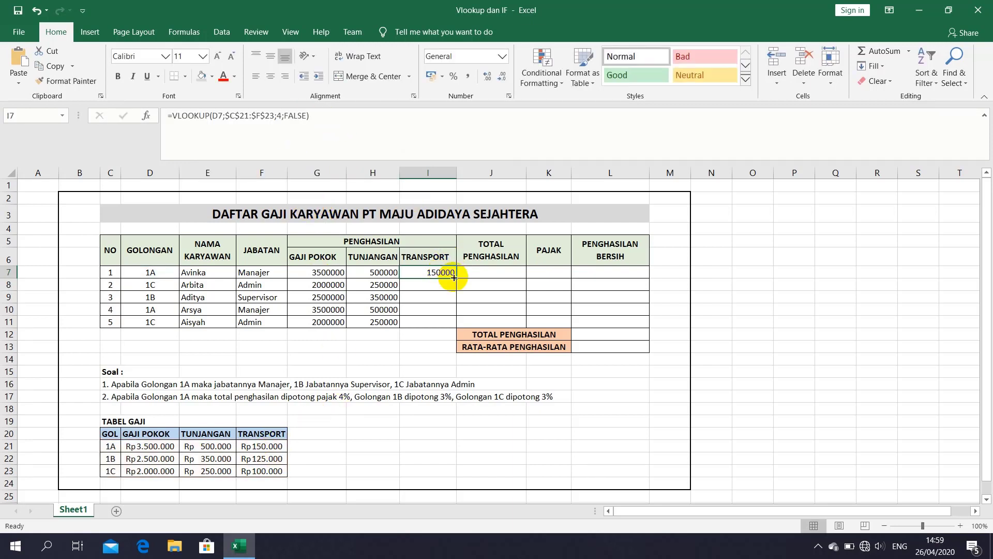
left_click_drag(454, 277, 451, 328)
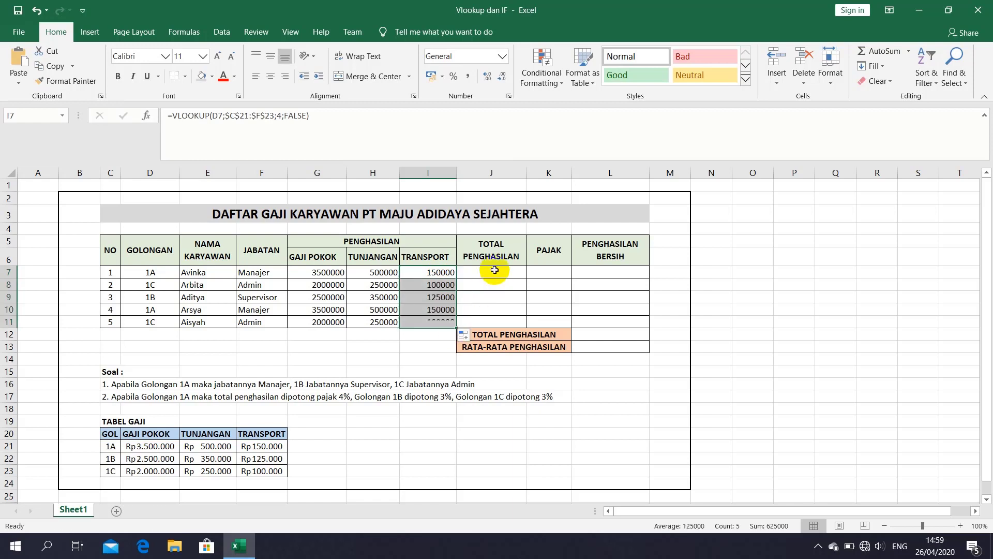
left_click(494, 269)
Step: Enter =SUM(G7:I7) in J7 and fill it down to J11
left_click(459, 140)
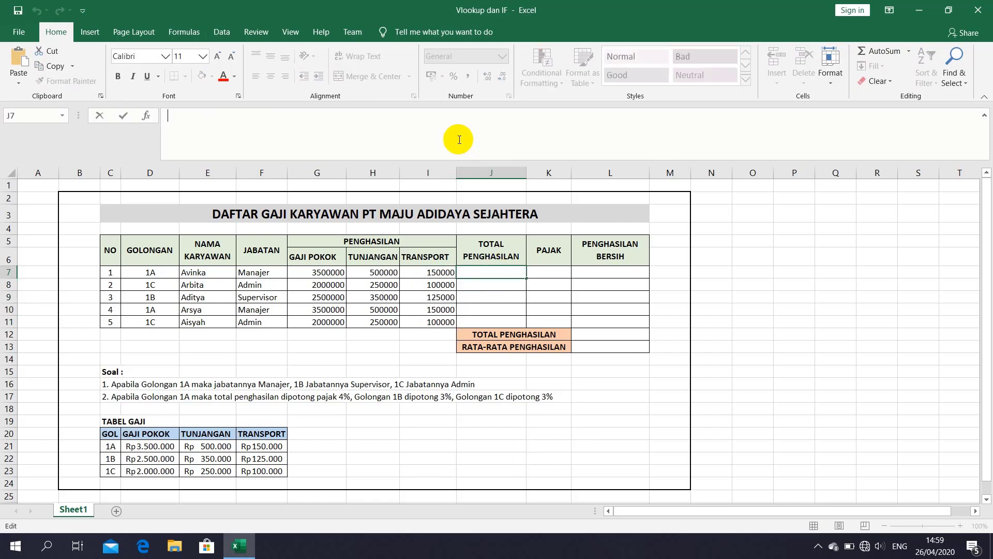
type("=su")
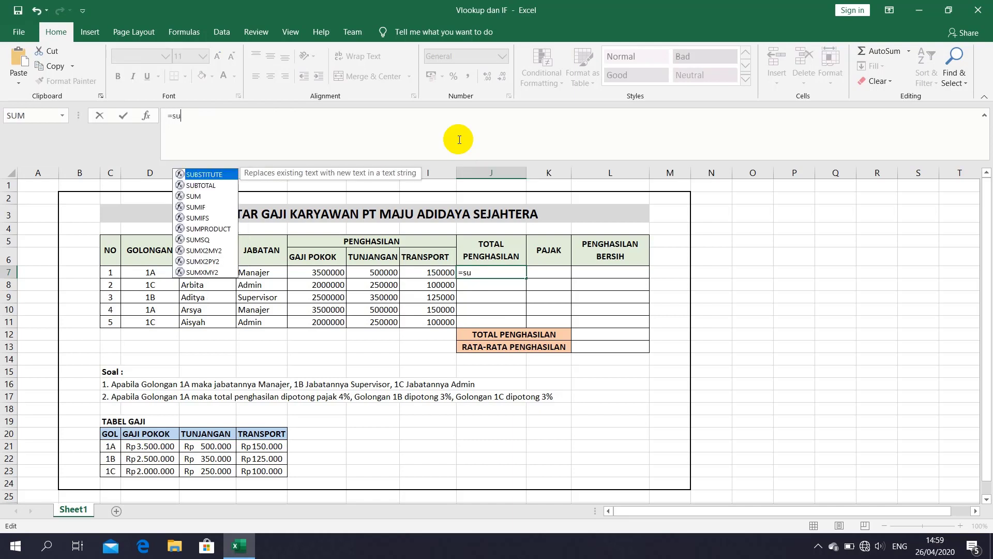
type("m(")
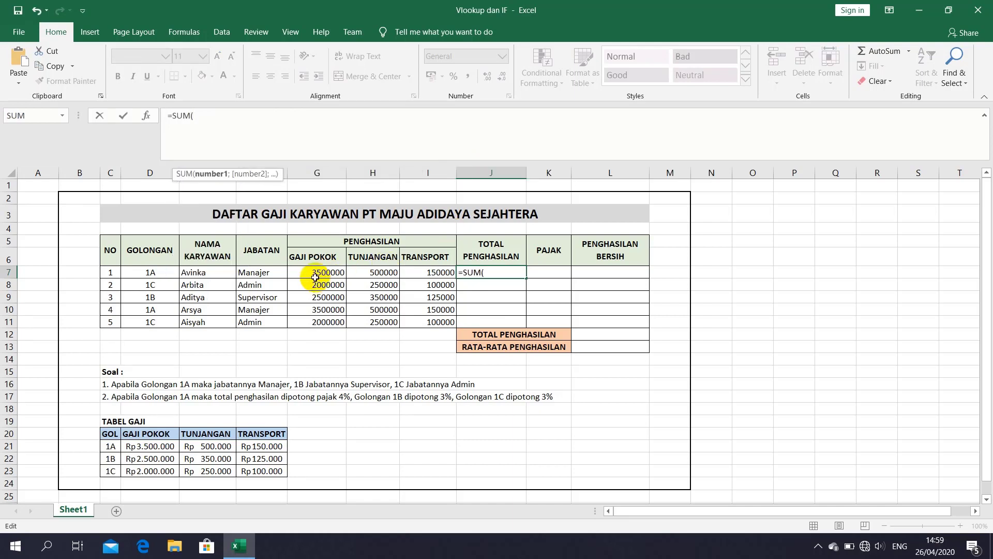
left_click(316, 273)
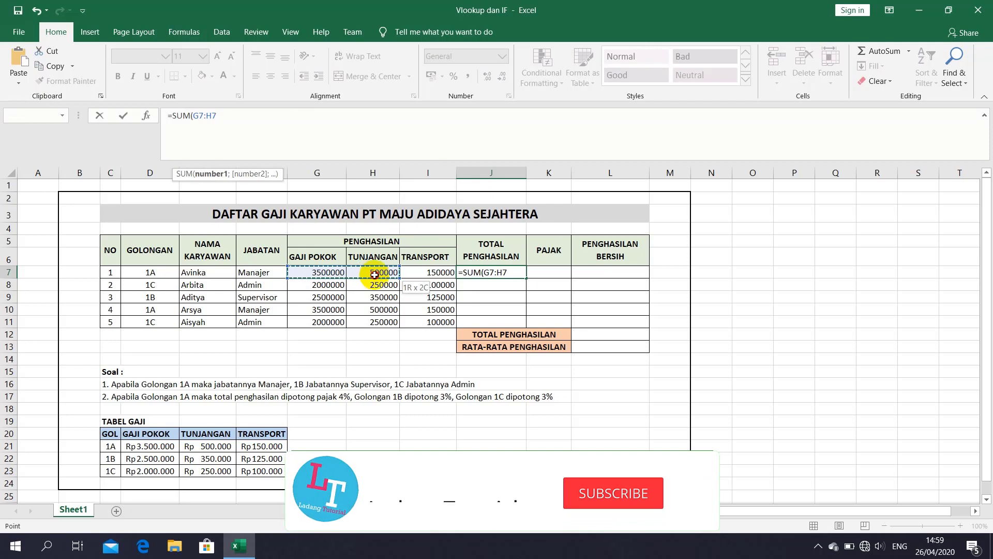
left_click_drag(344, 274, 430, 272)
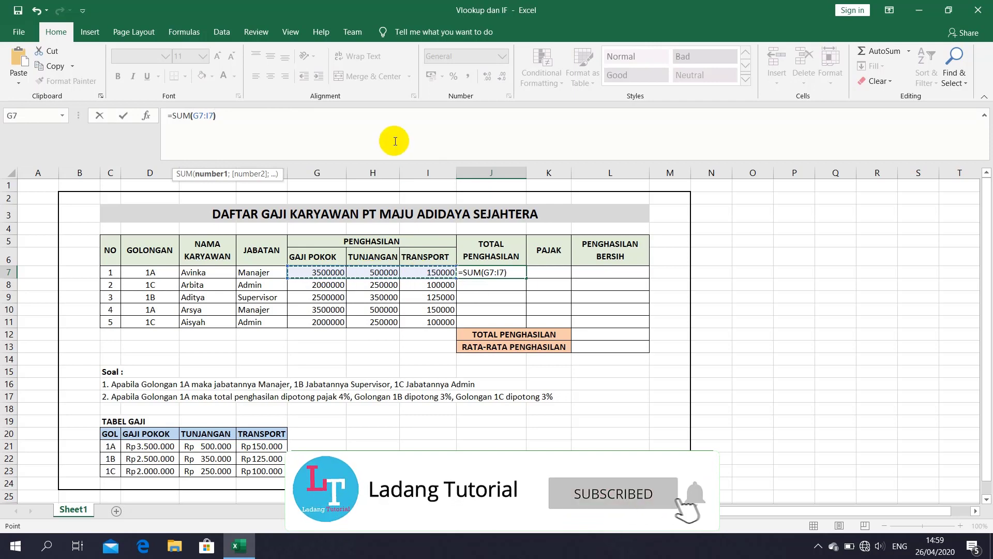
key("Return")
left_click(499, 273)
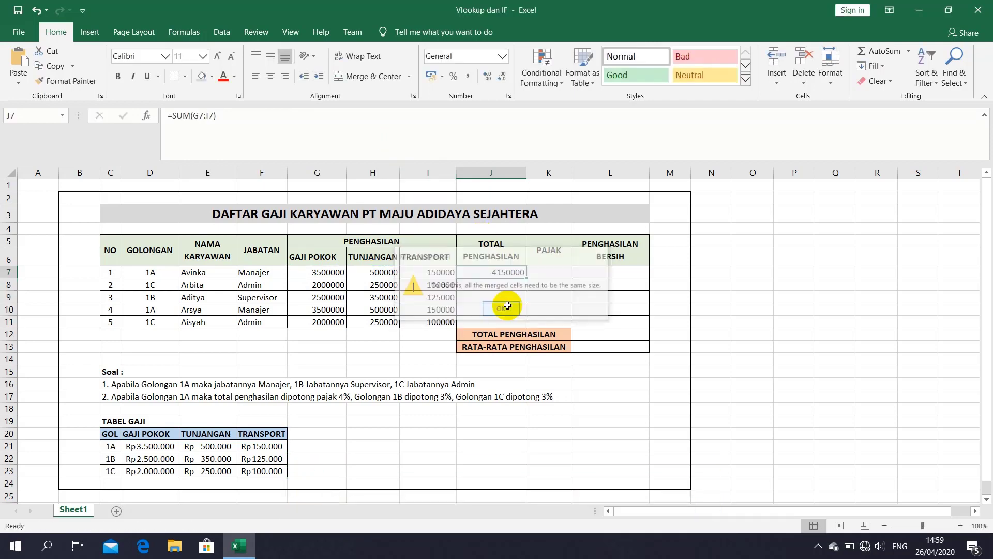
left_click_drag(526, 278, 527, 327)
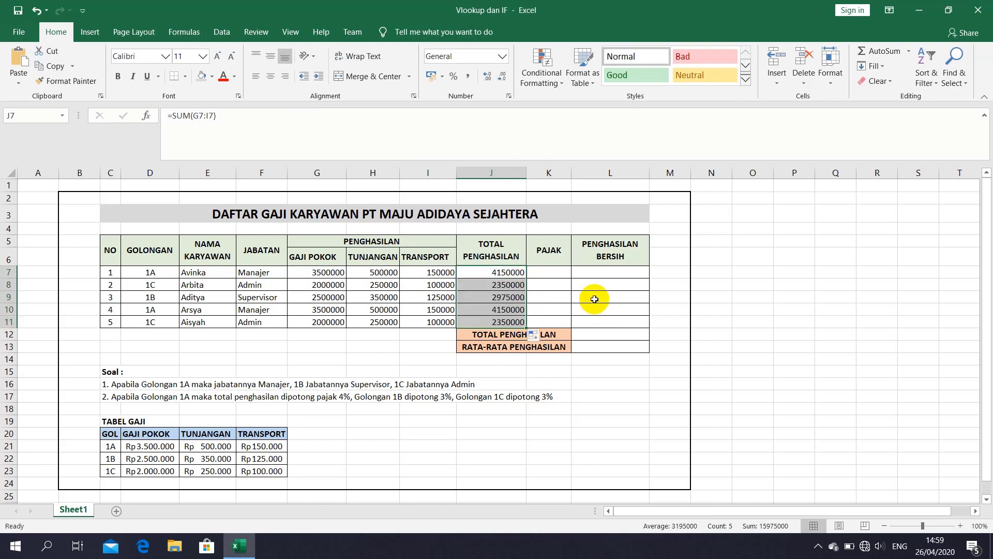
left_click(567, 276)
left_click(538, 128)
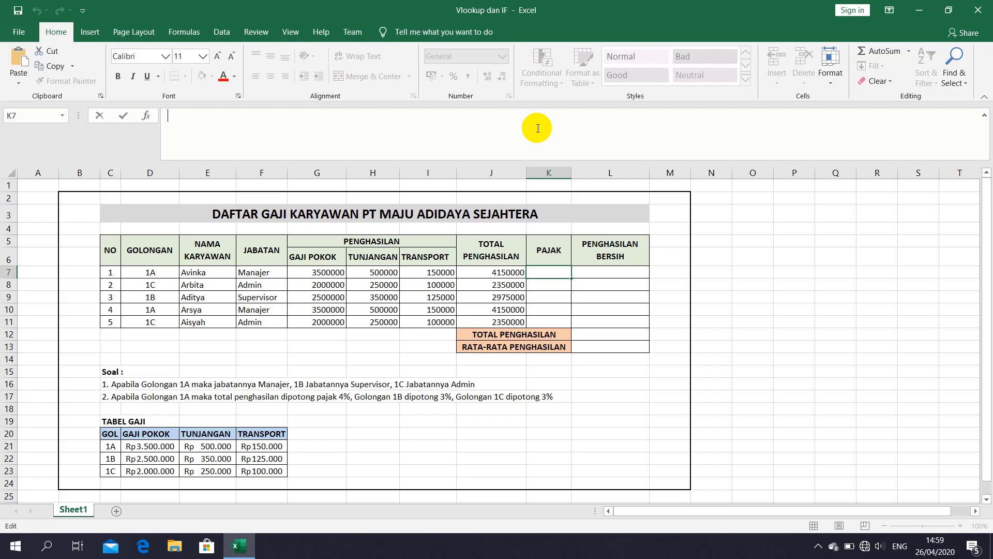
Step: Start a nested IF in K7 taxing J7 at 4% when D7 is "1A"
type("=IF(")
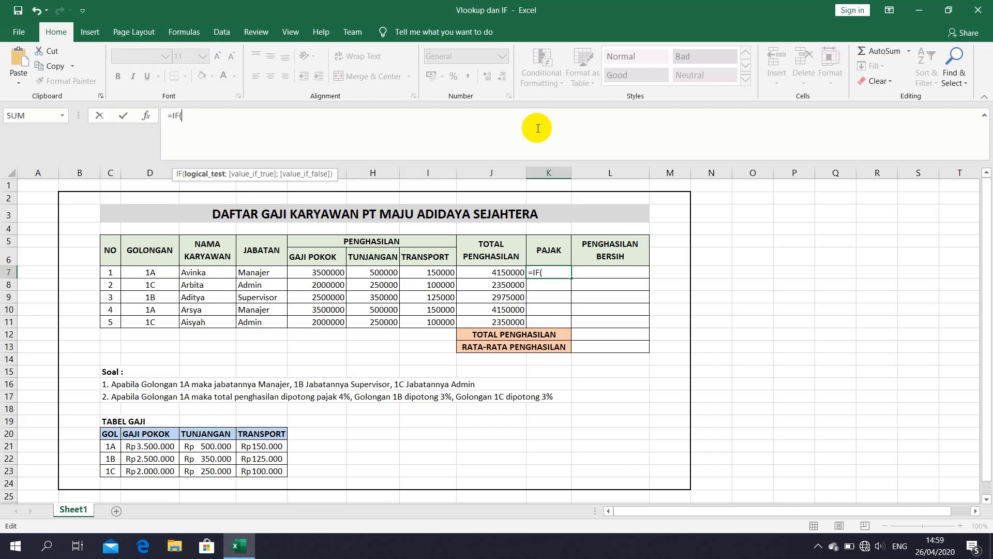
left_click(154, 273)
type("=\"1A")
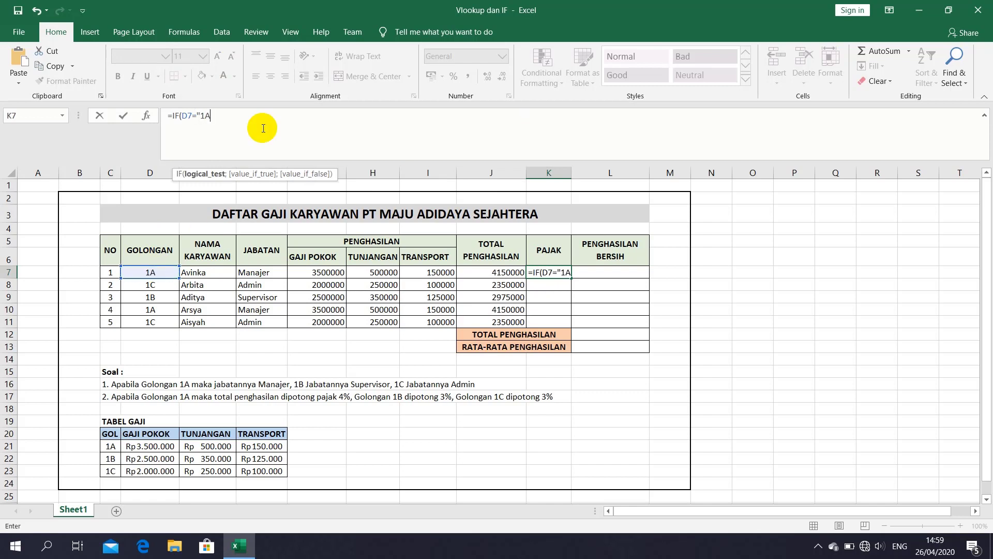
type("\";")
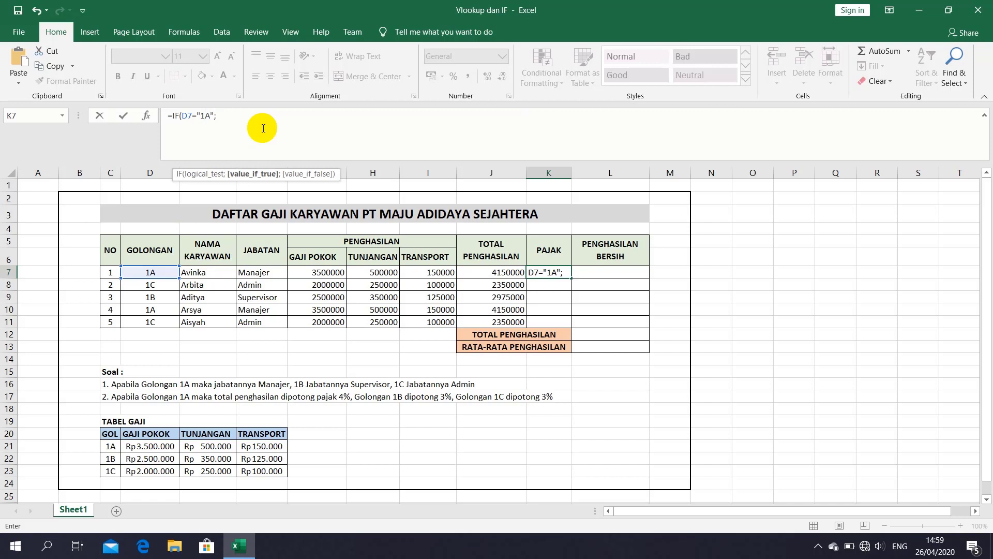
left_click(514, 271)
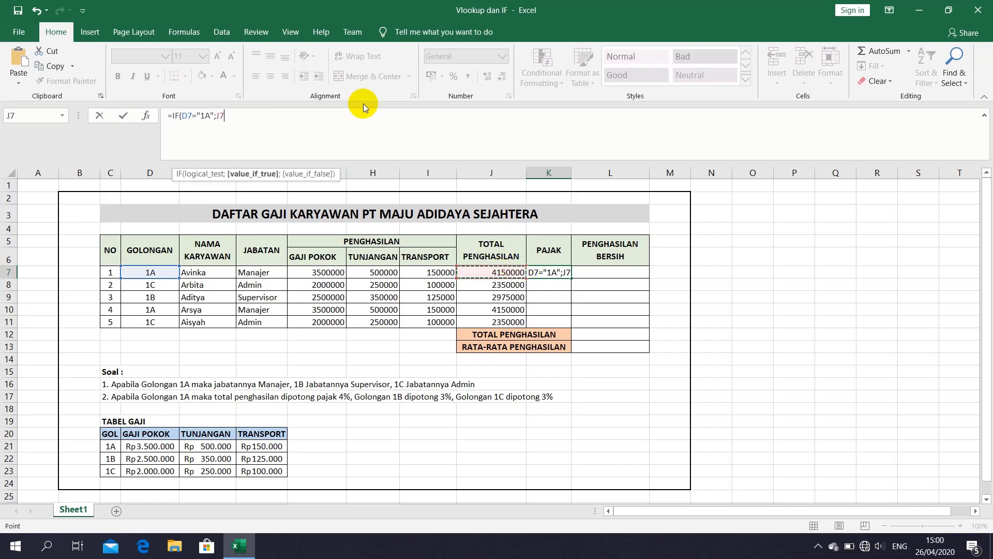
type("*")
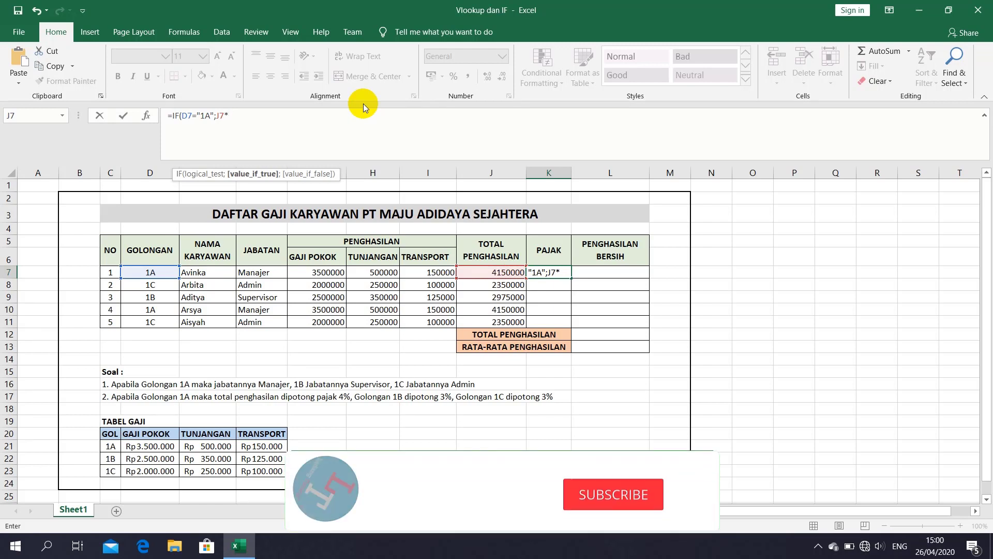
type("4")
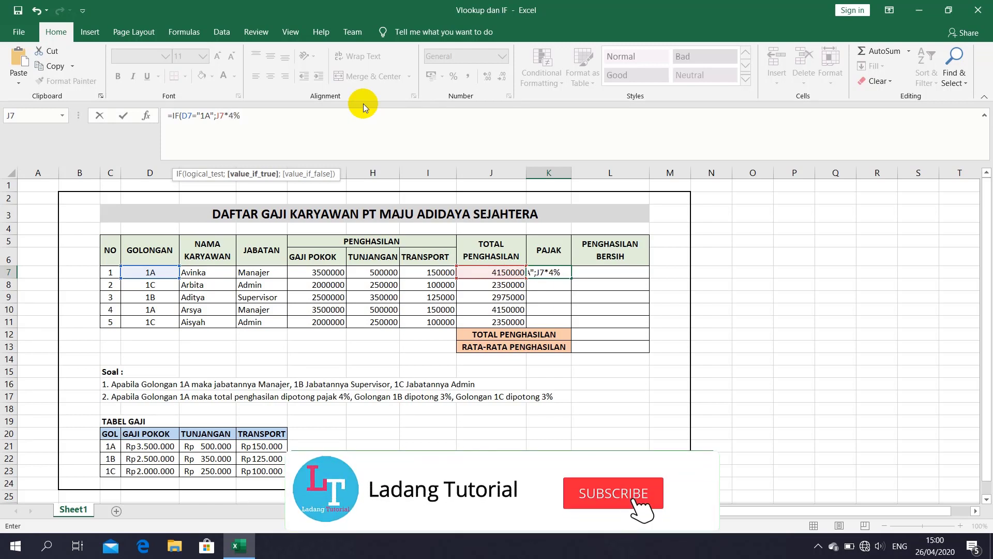
type("%;IF")
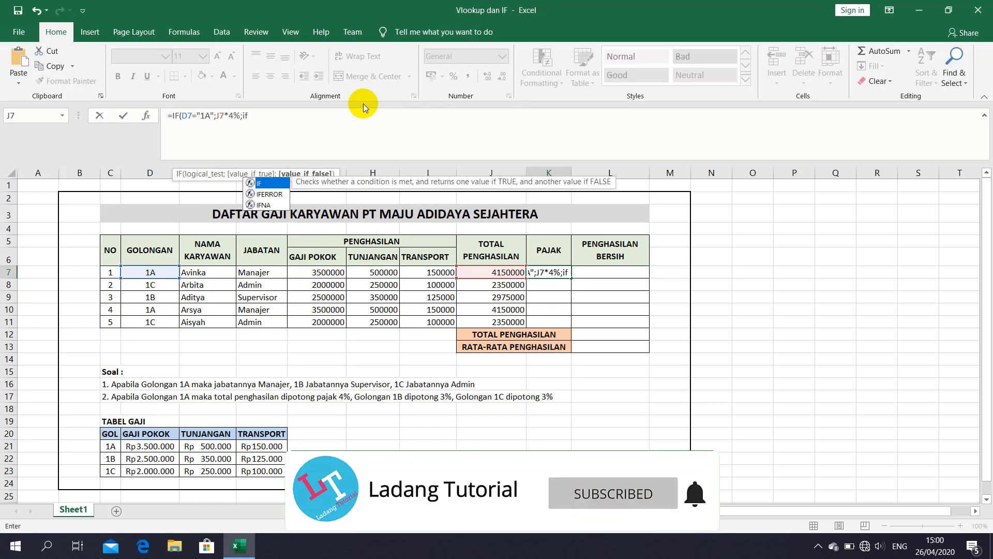
type("(")
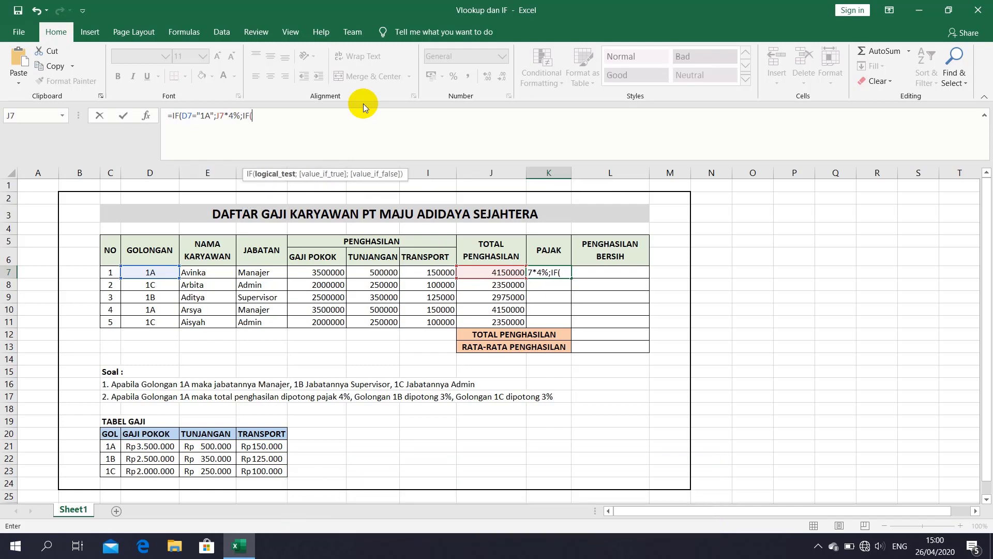
Step: Add the "1B" and "1C" cases taxing J7 at 3%, and commit the formula
left_click(134, 273)
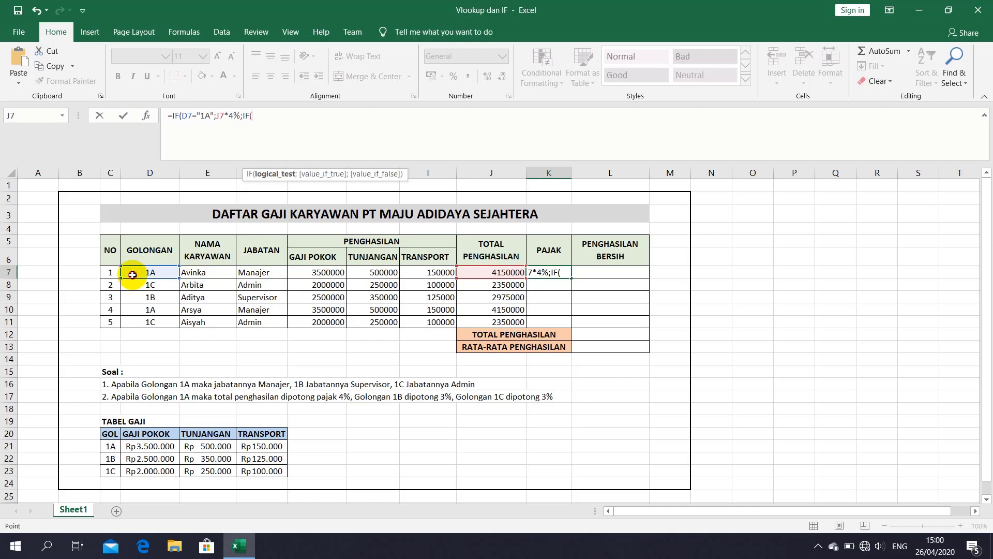
type("=\"1")
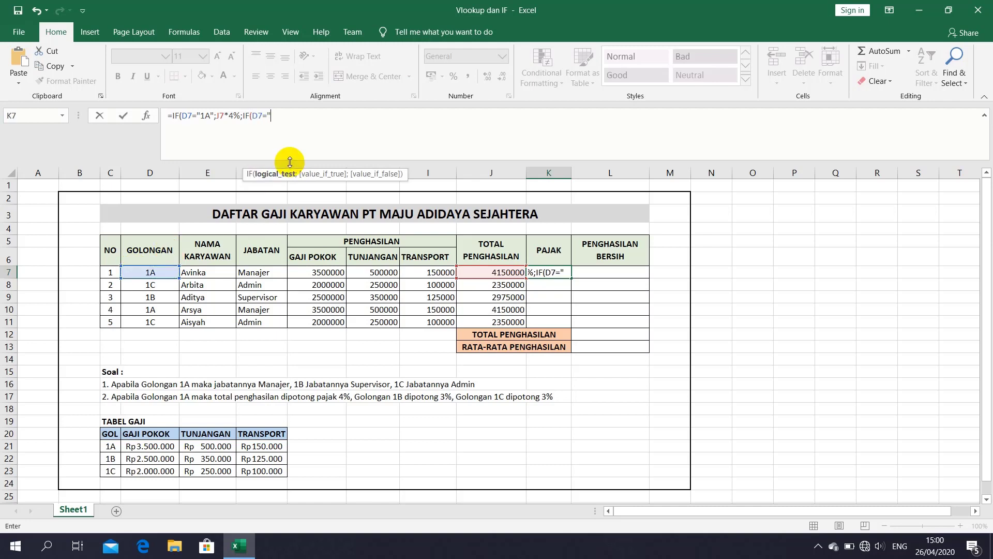
type("B\"")
type(";")
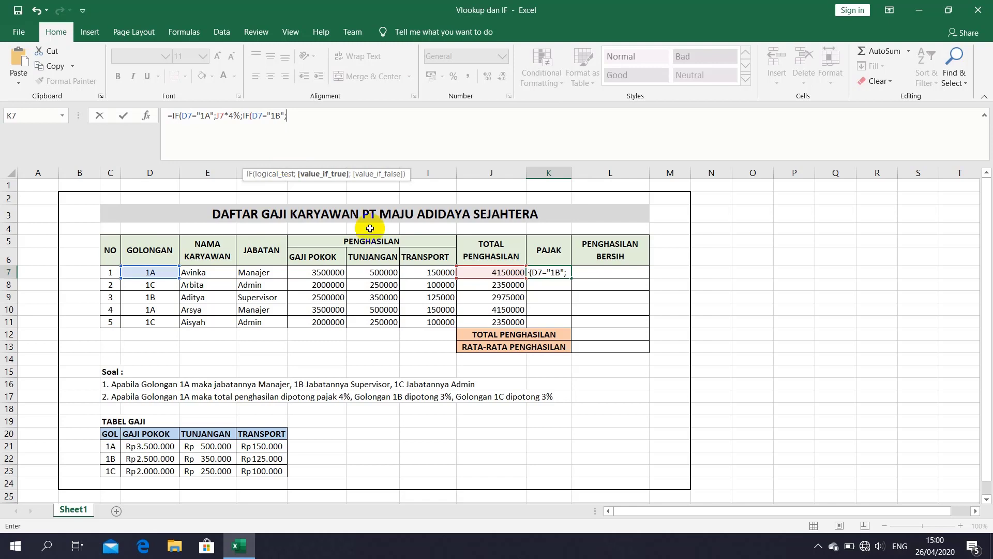
left_click(474, 269)
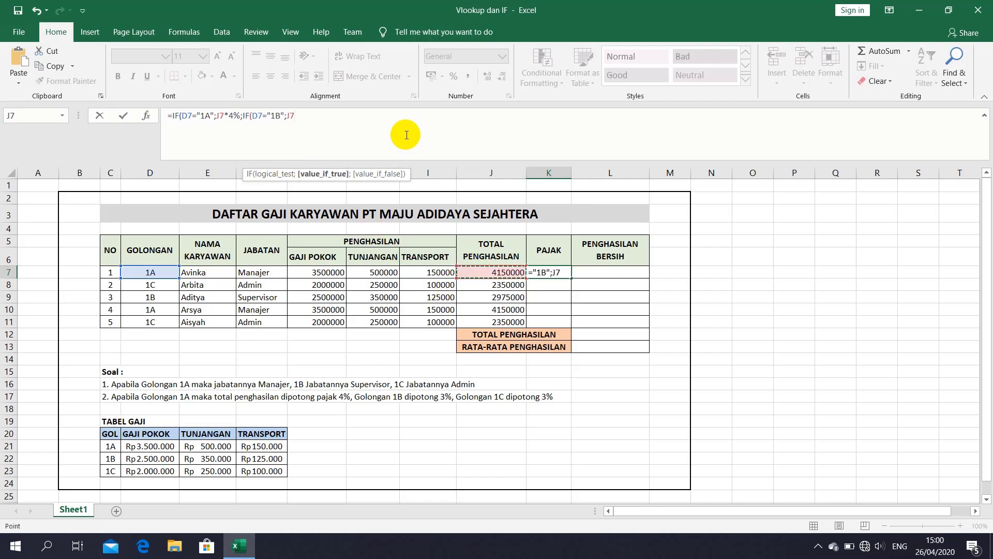
type("*")
type("3%")
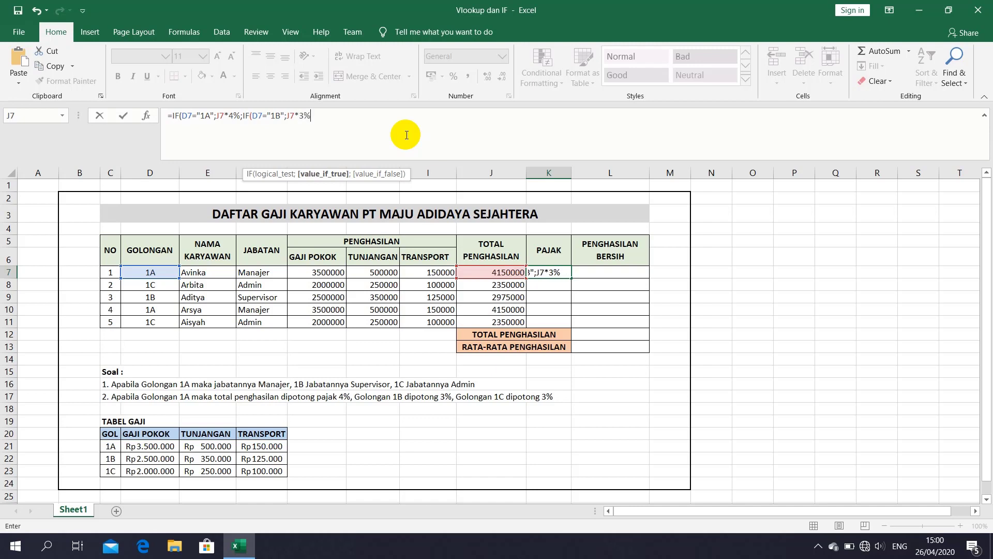
type(";")
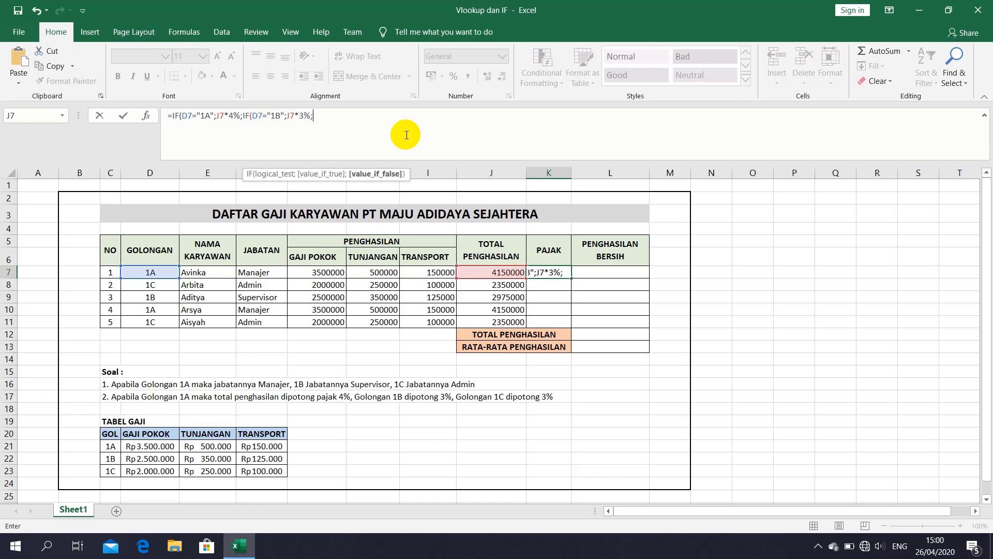
type("if")
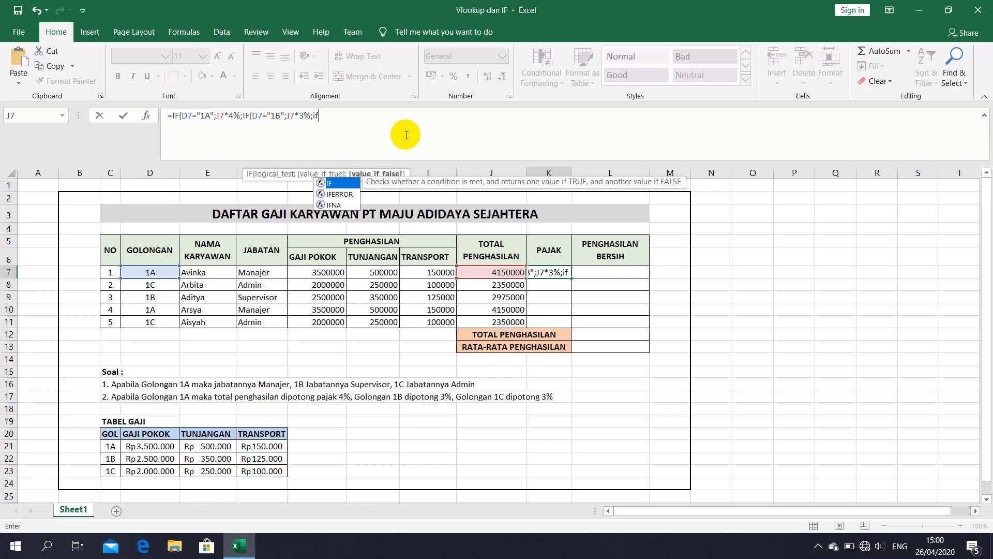
key("Tab")
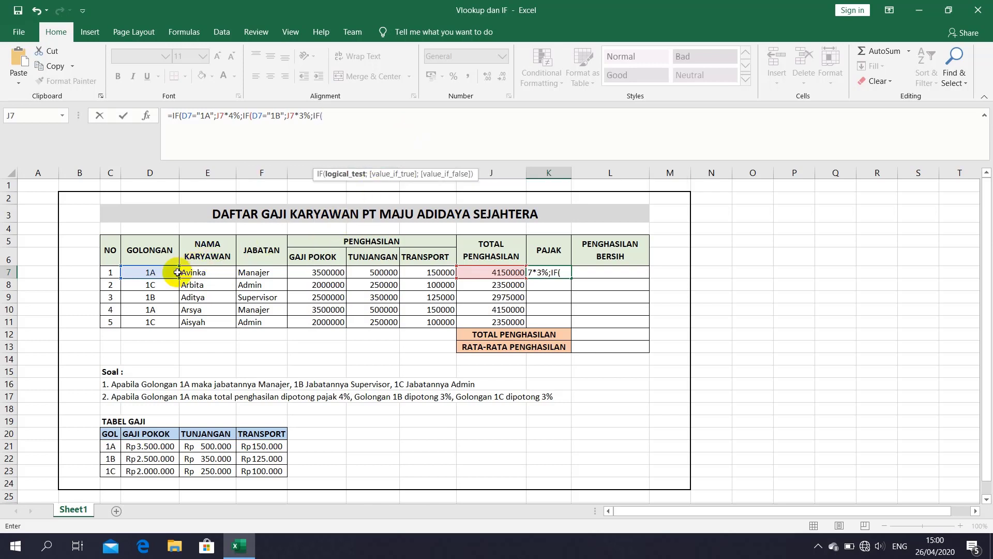
left_click(168, 272)
type("=\"1")
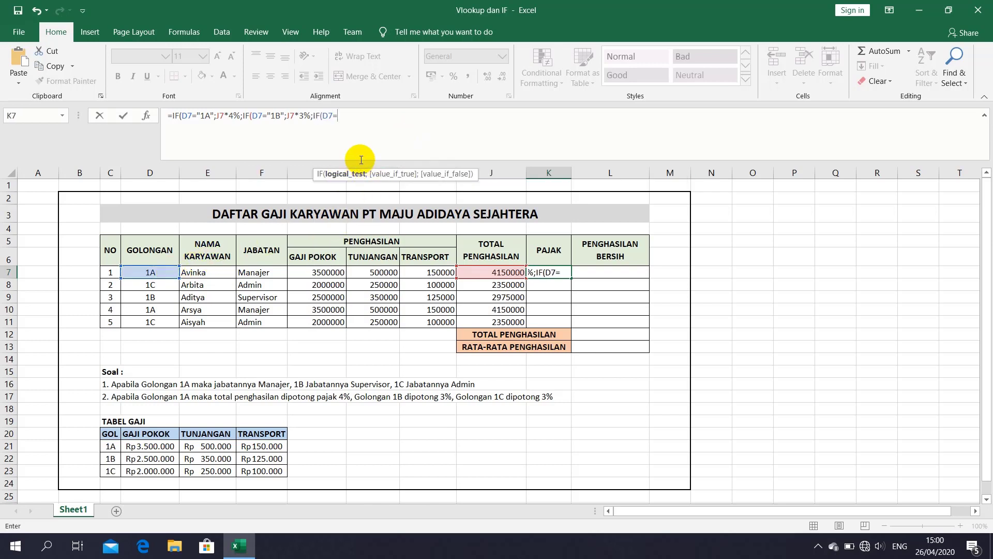
type("C\";")
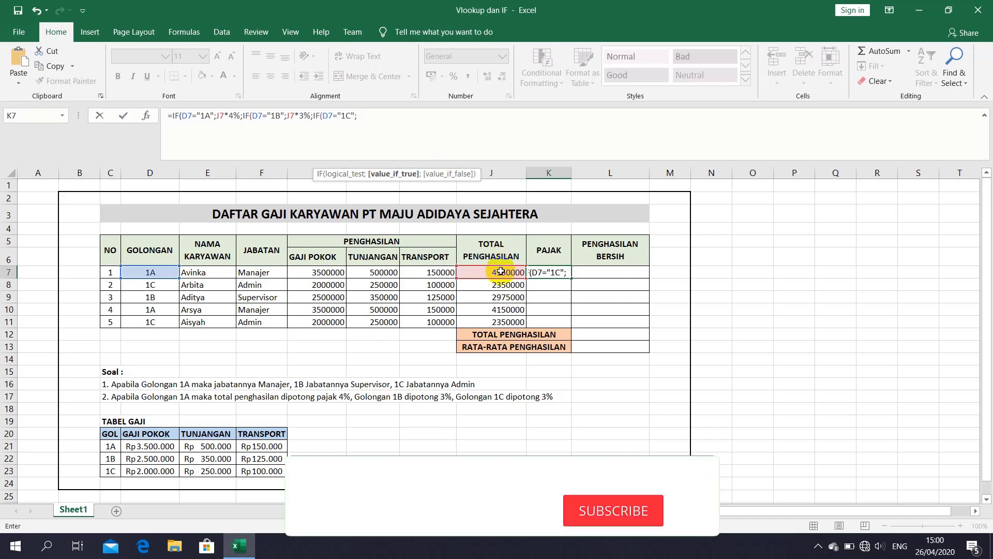
left_click(501, 271)
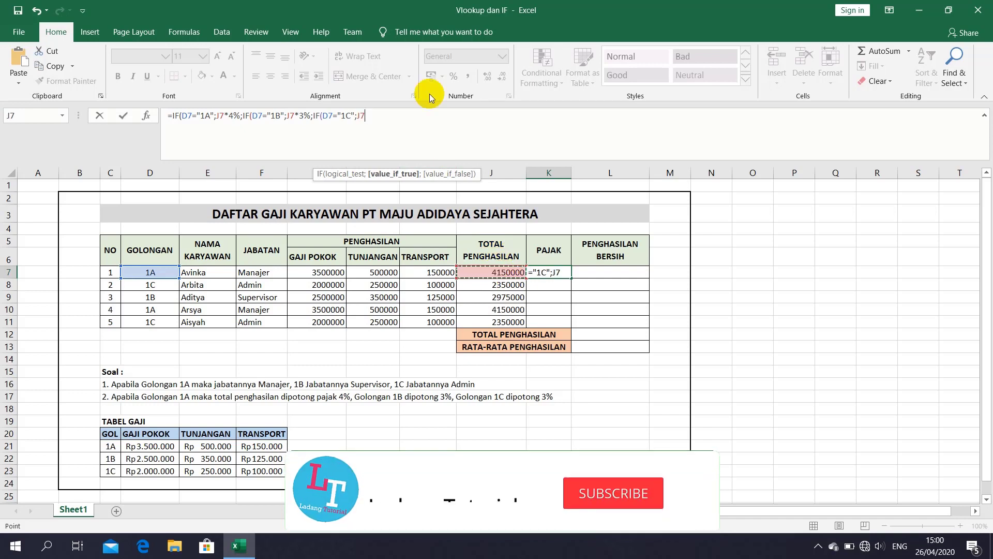
type("*")
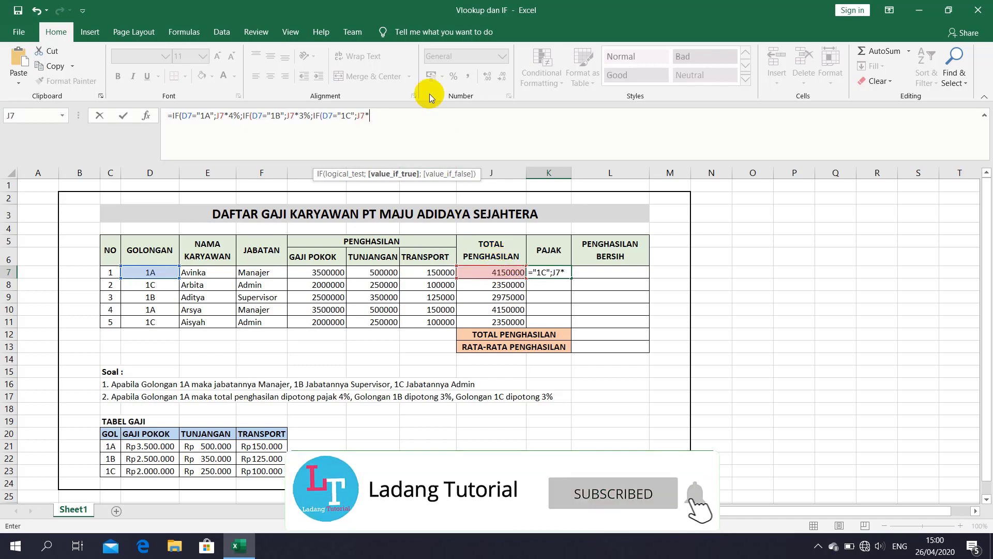
type("3")
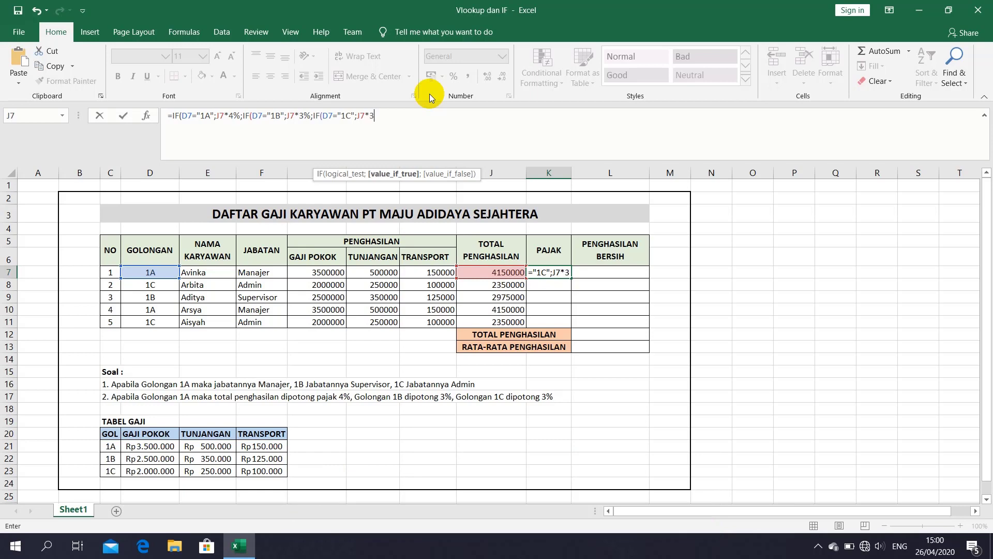
type("%")
type("))")
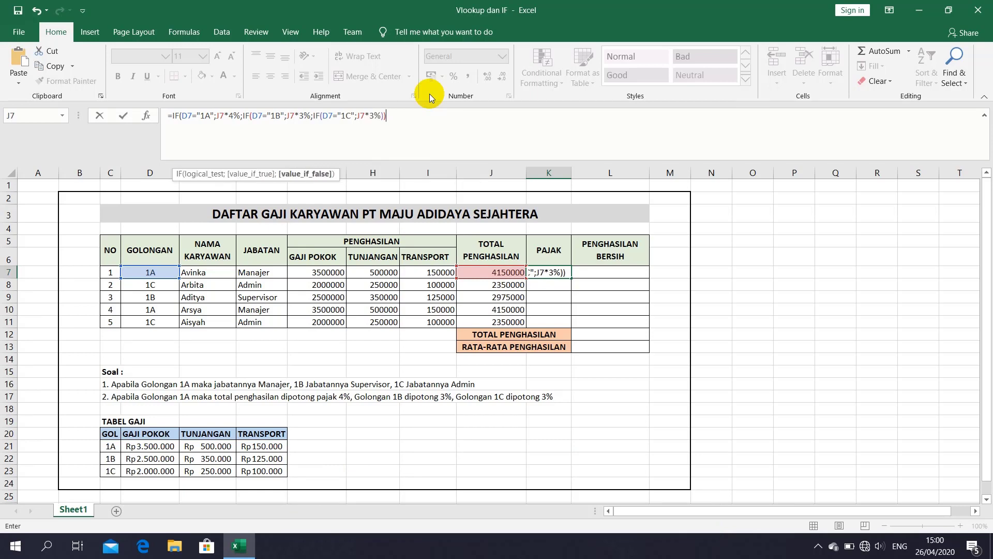
key("Return")
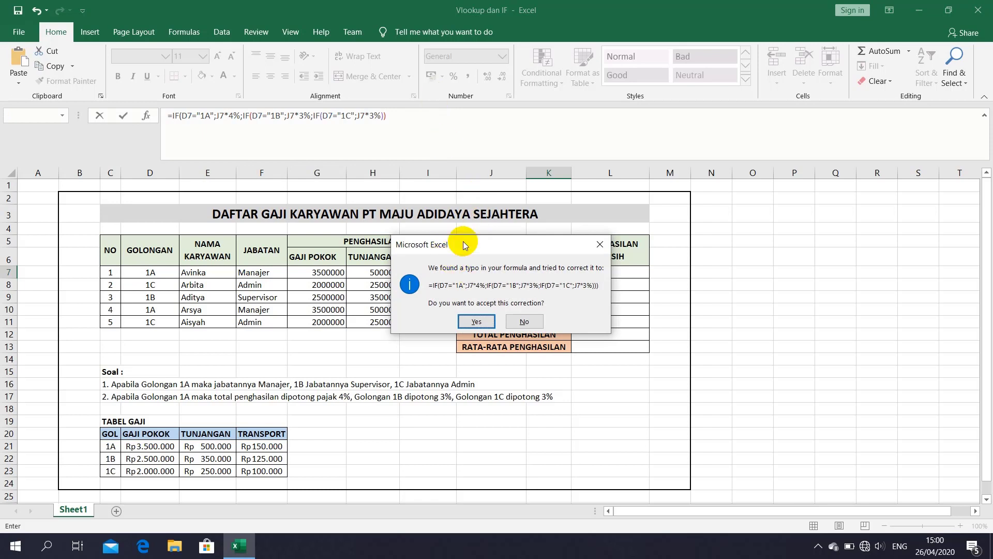
Step: Accept Excel's formula correction and fill the K7 tax down to K11
left_click(479, 323)
left_click(568, 274)
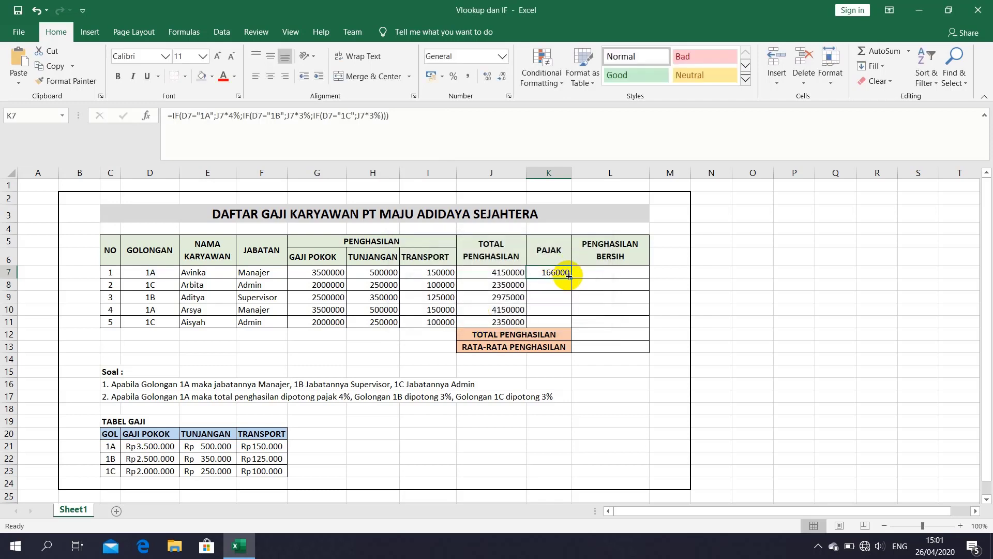
left_click_drag(571, 279, 571, 323)
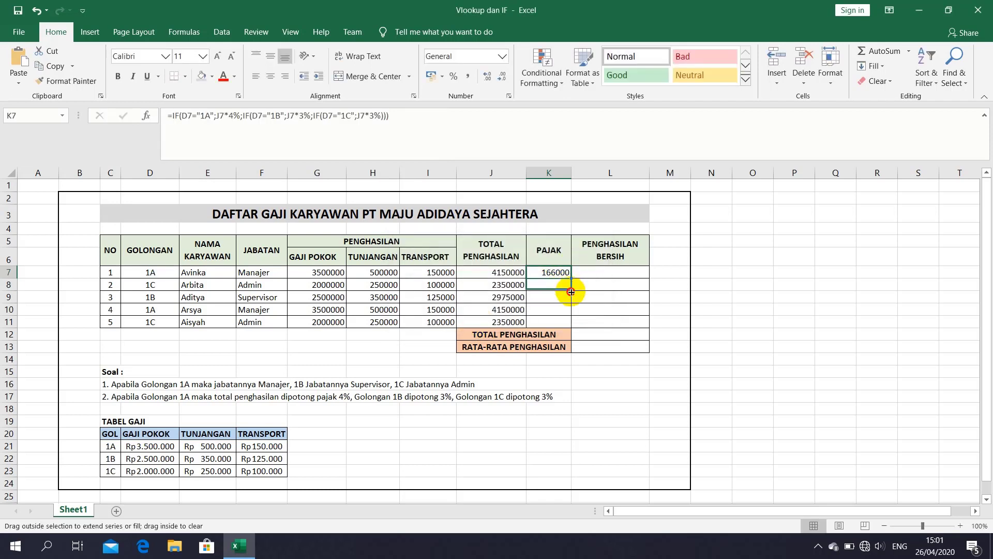
Step: Enter =J7-K7 in L7 and fill it down to L11
left_click(599, 274)
left_click(540, 142)
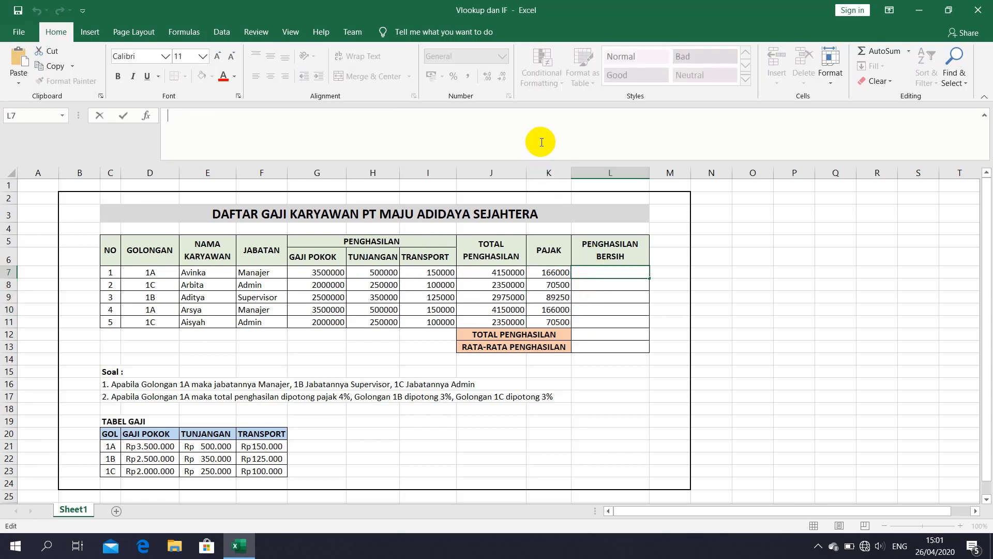
type("=")
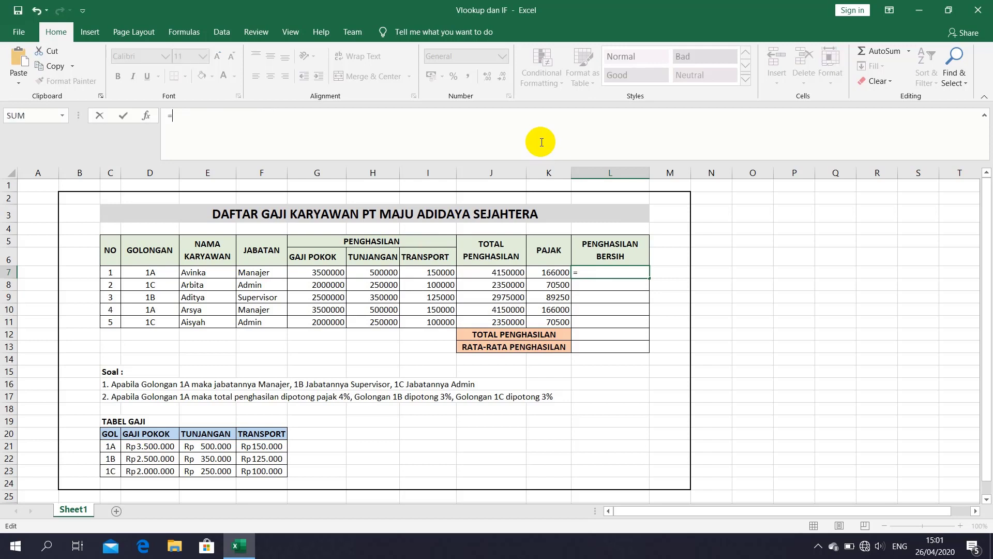
left_click(506, 277)
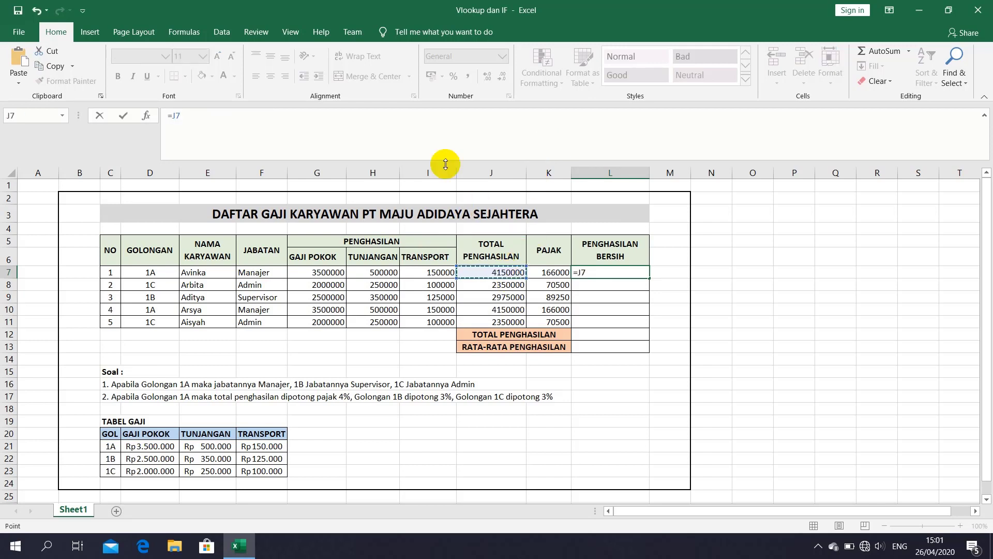
type("-")
left_click(544, 275)
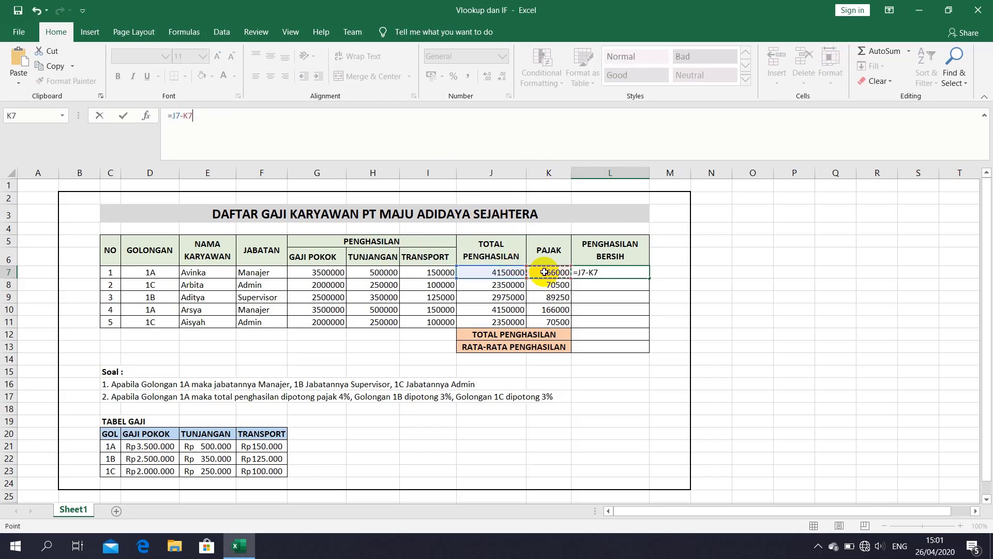
key("Return")
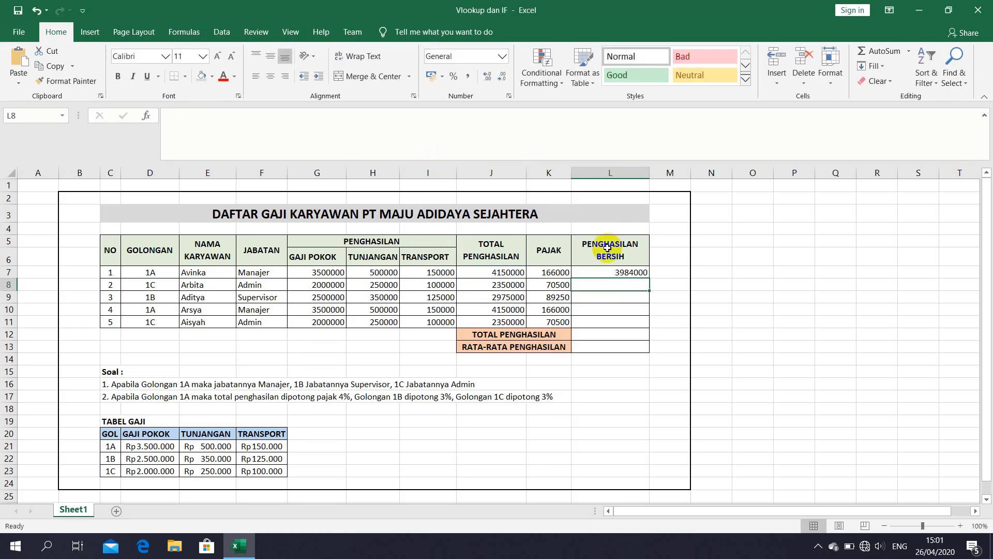
left_click(639, 272)
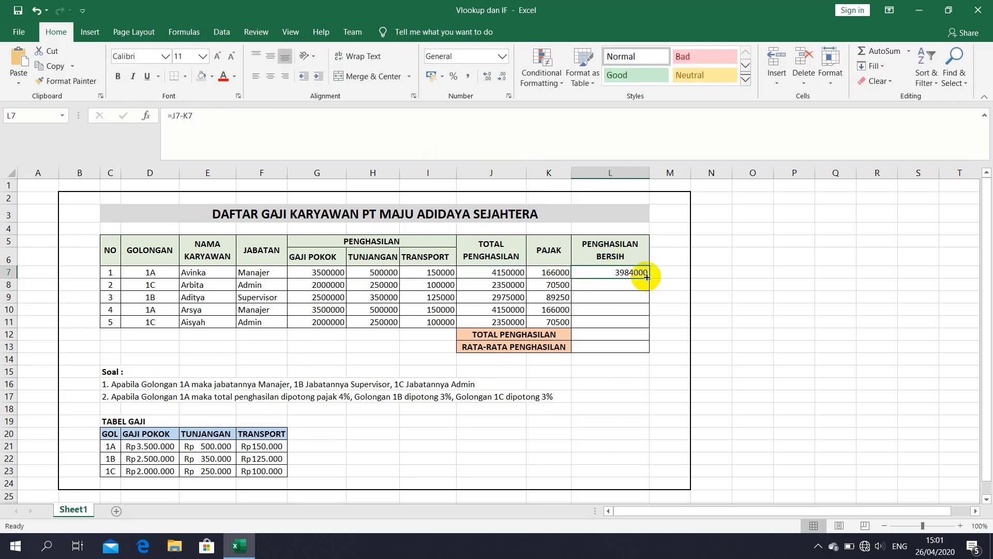
left_click_drag(647, 278, 650, 328)
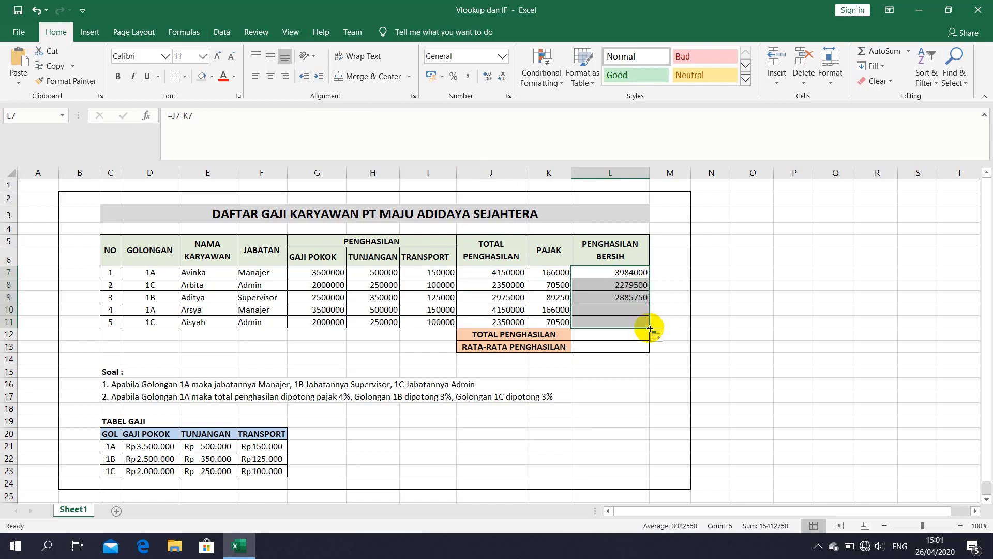
left_click(626, 335)
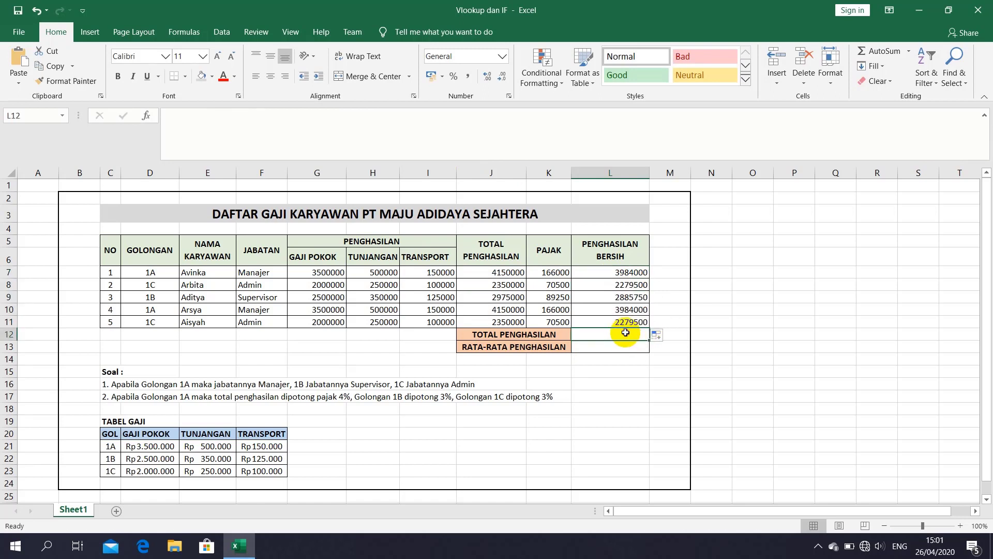
Step: Enter =SUM(L7:L11) in L12 for the total net income
left_click(539, 150)
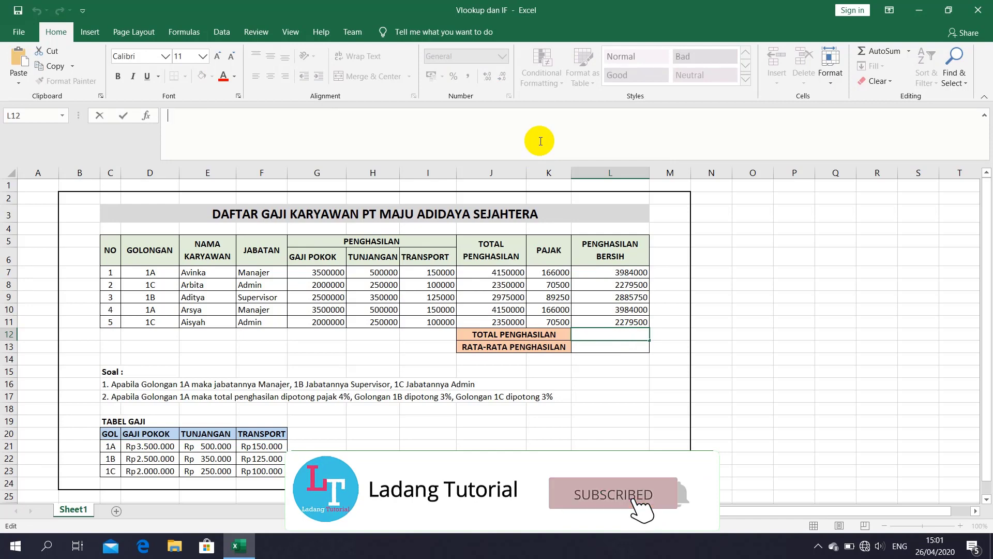
type("=su")
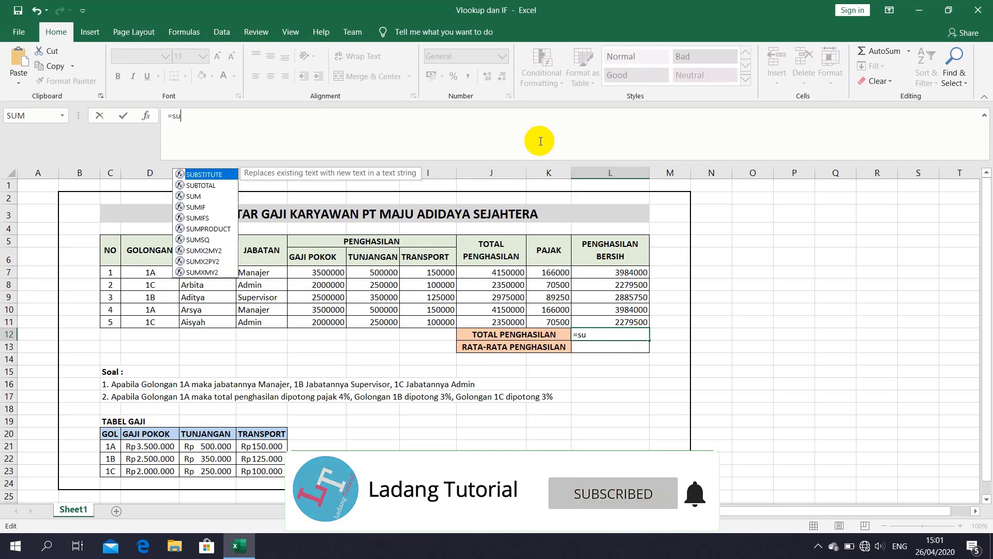
type("m")
key("Tab")
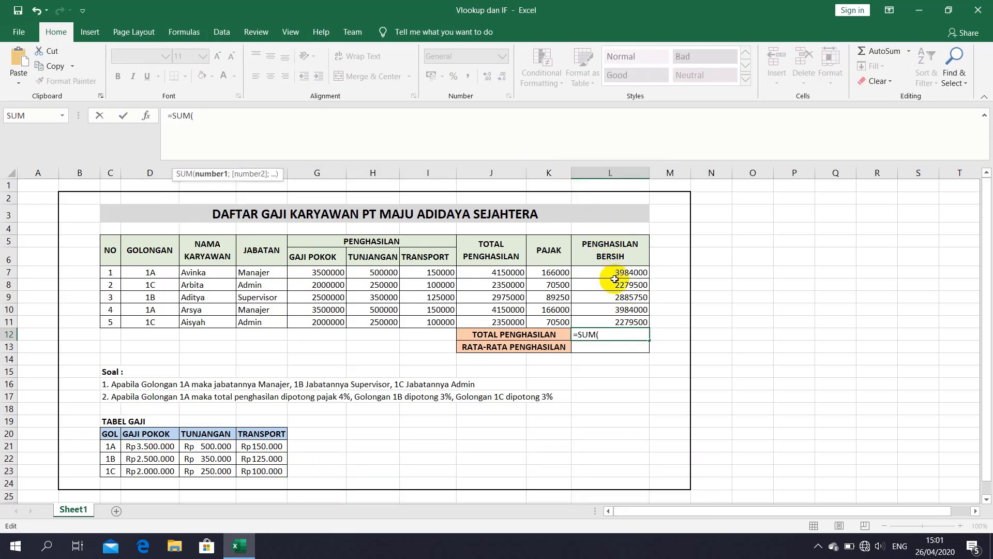
left_click(614, 274)
left_click_drag(615, 274, 620, 321)
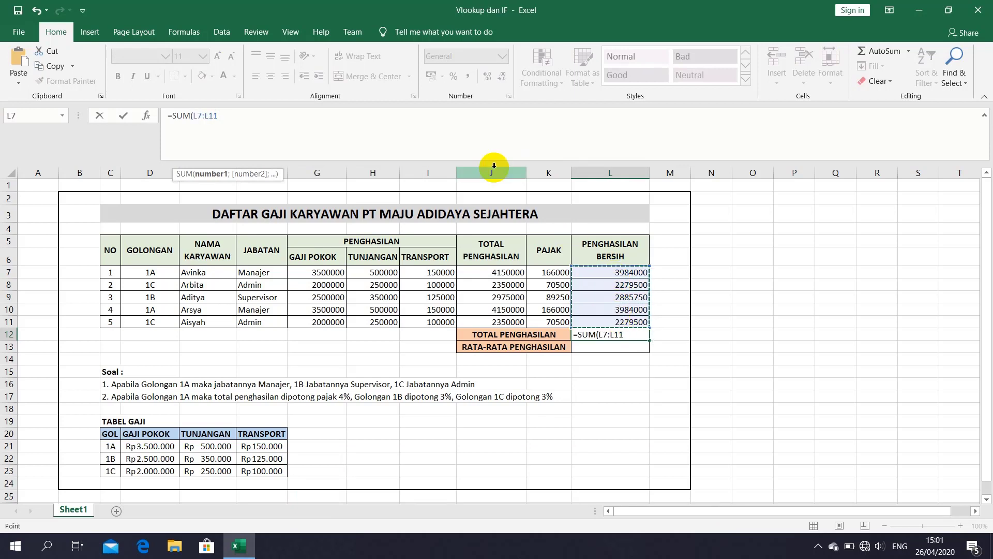
type(")")
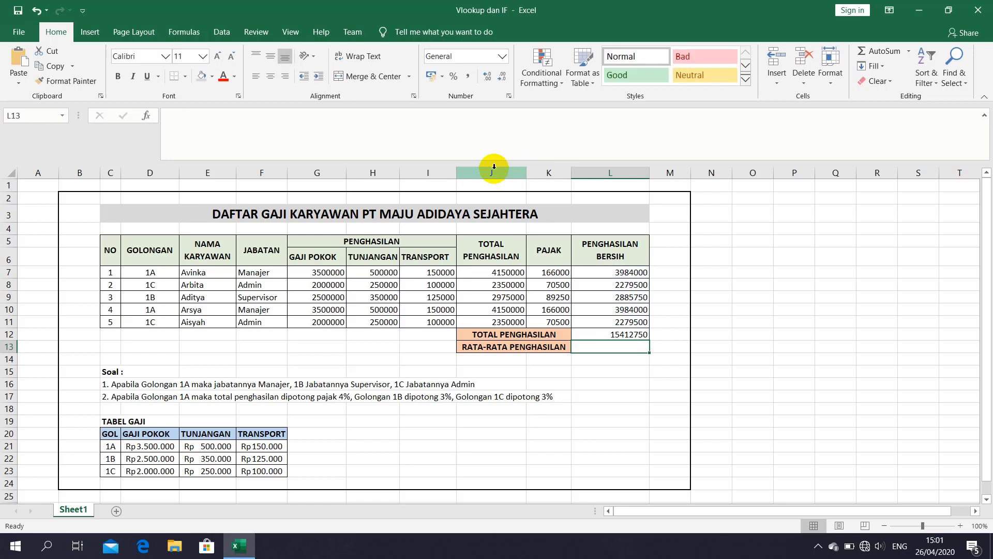
Step: Enter =AVERAGE(L7:L11) in L13 for the average net income
left_click(508, 139)
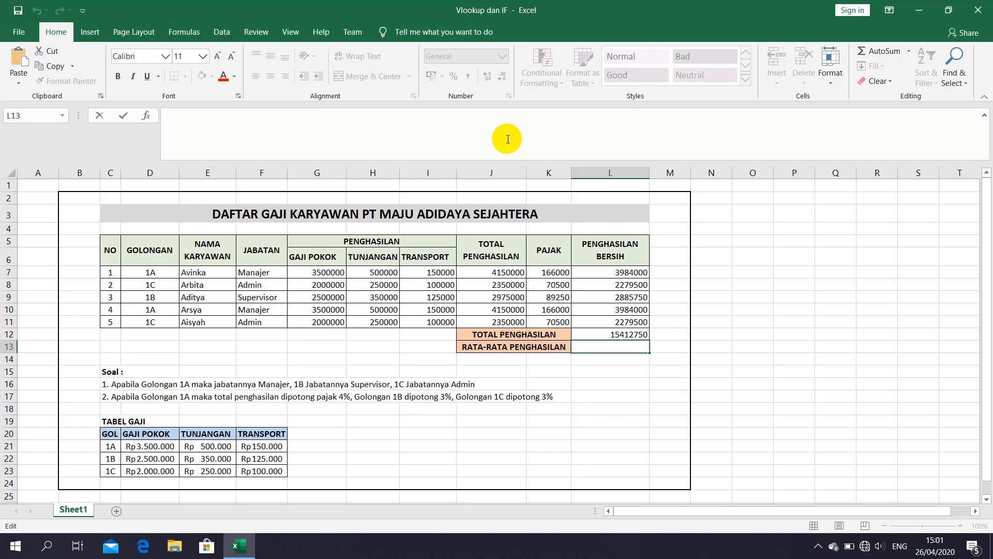
type("=ave")
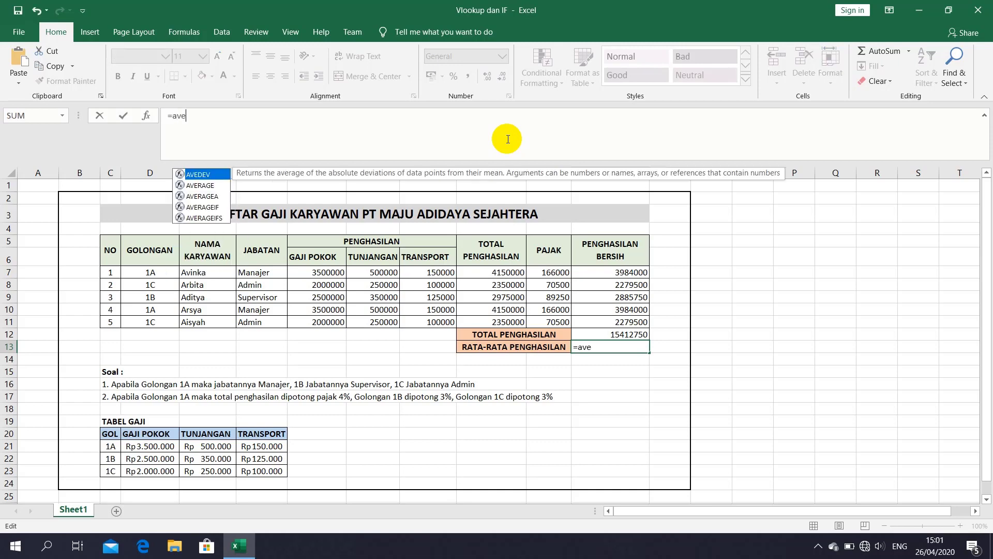
type("rage")
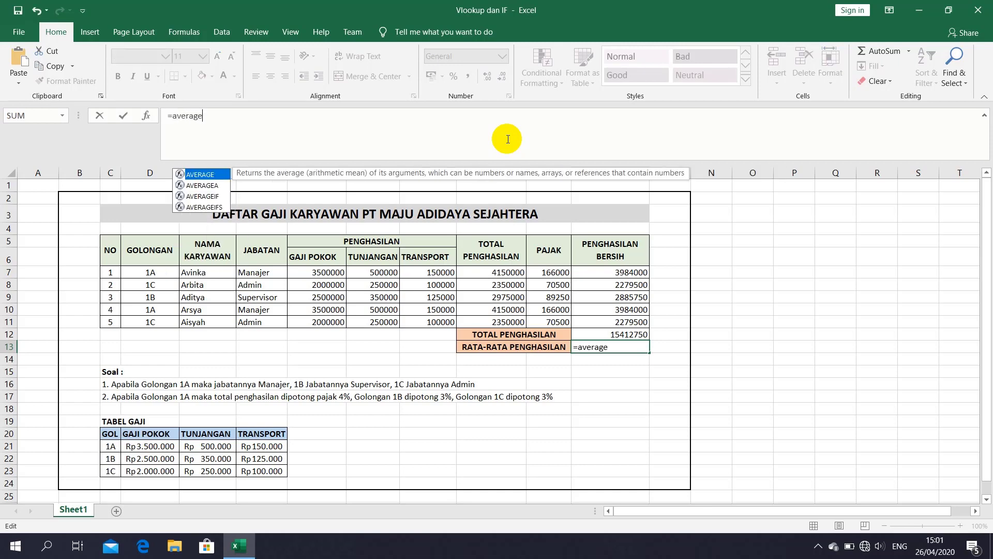
key("Tab")
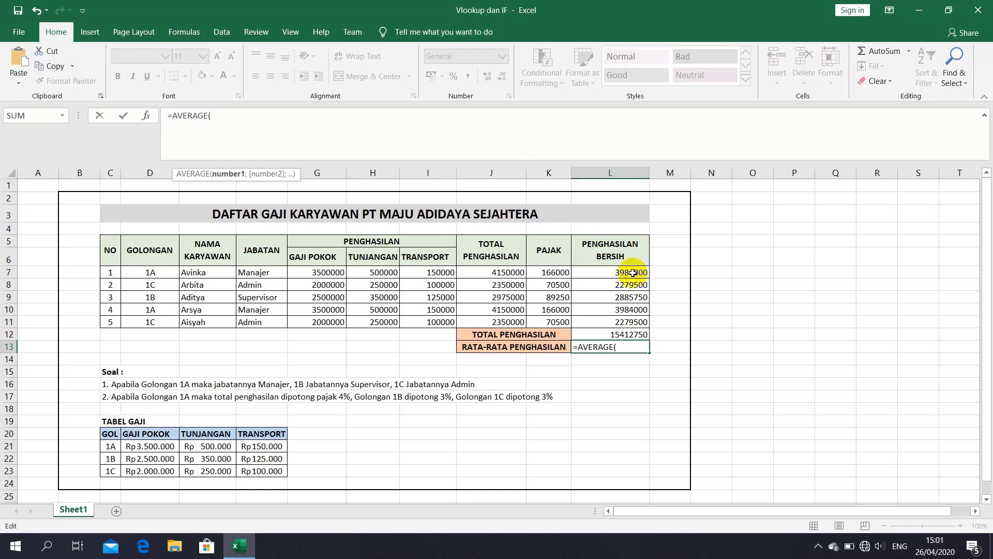
left_click_drag(632, 271, 629, 321)
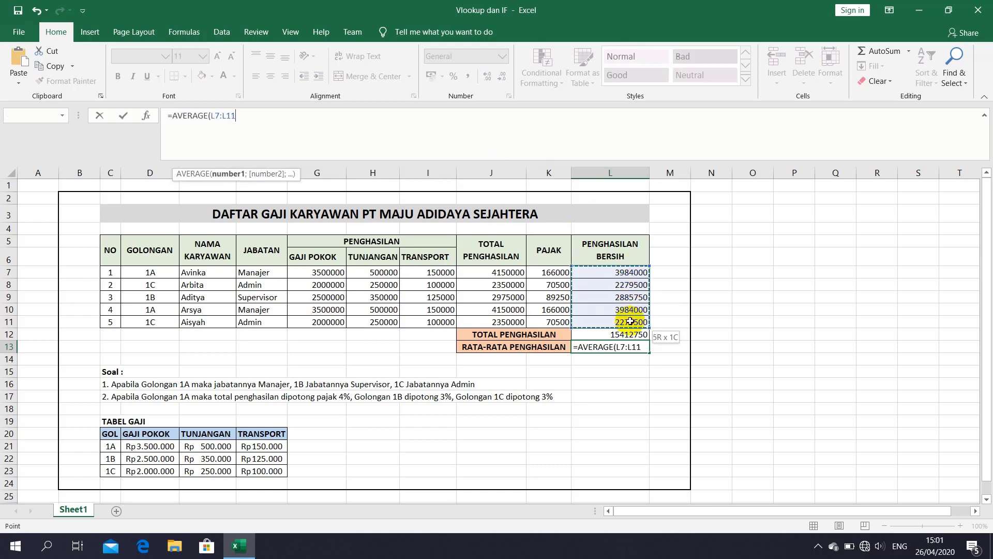
key("Return")
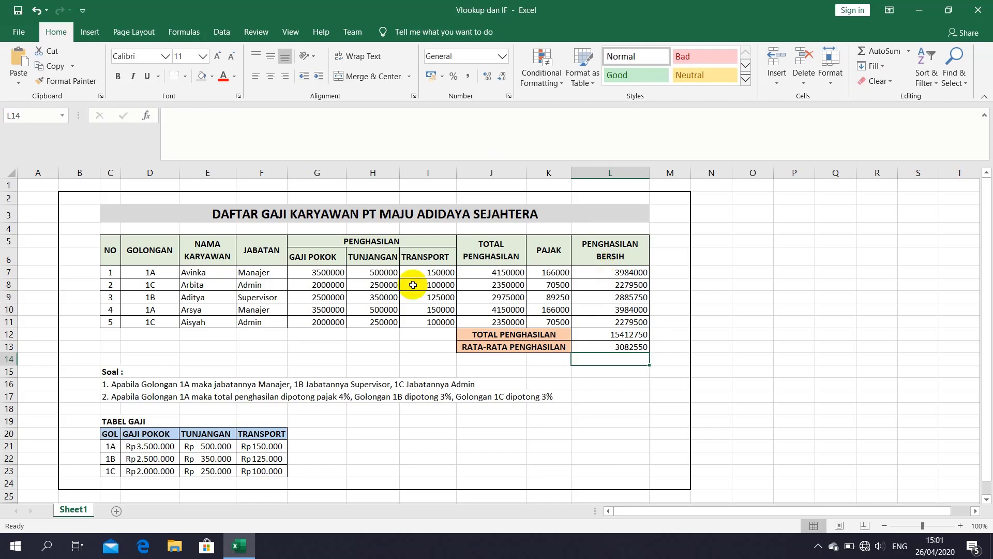
Step: Apply Rupiah Accounting format to the amounts in G7:L11
left_click(411, 334)
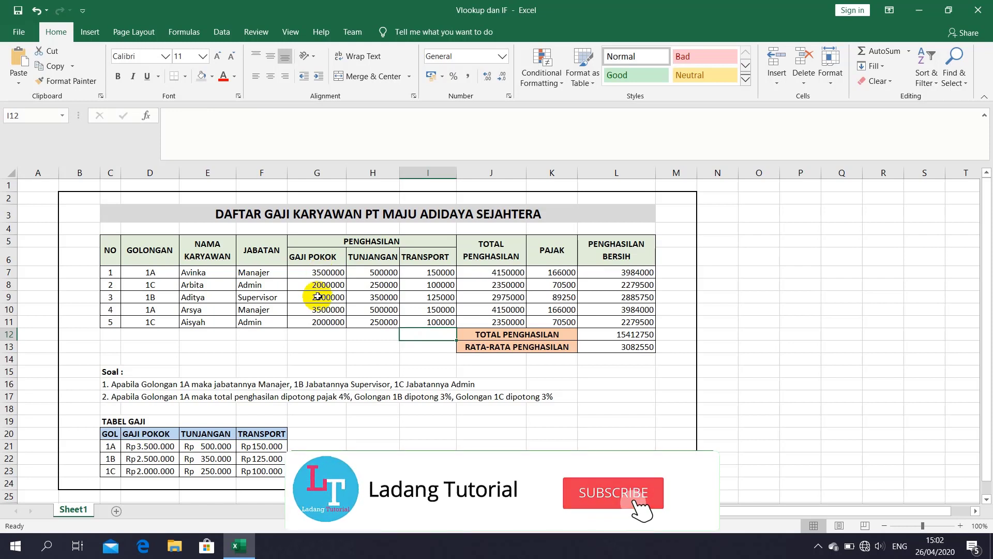
left_click_drag(321, 273, 616, 322)
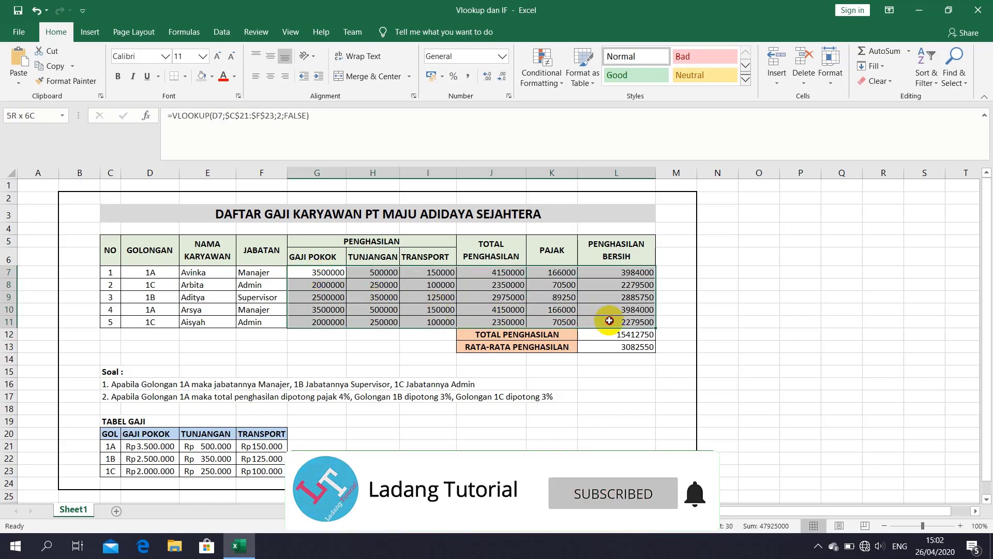
left_click(505, 59)
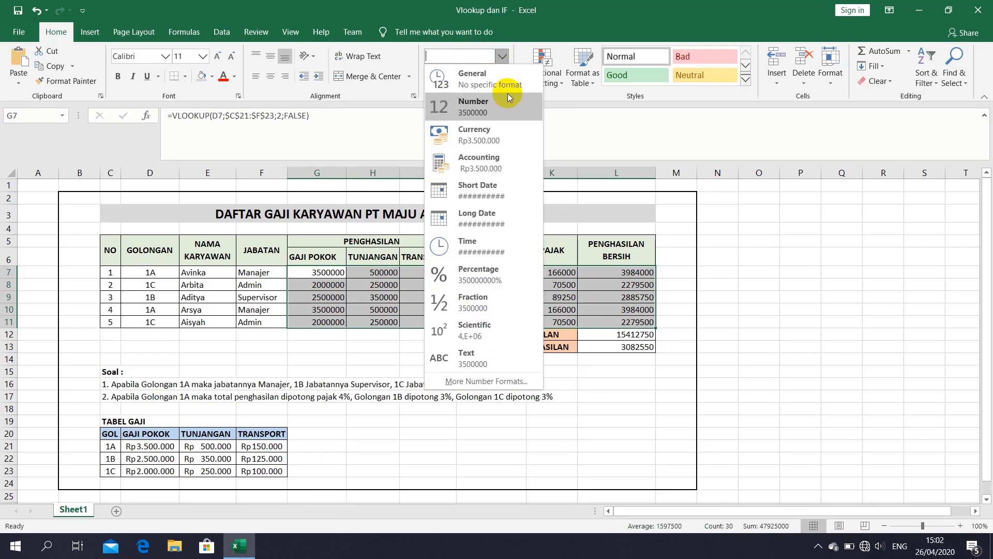
left_click(504, 161)
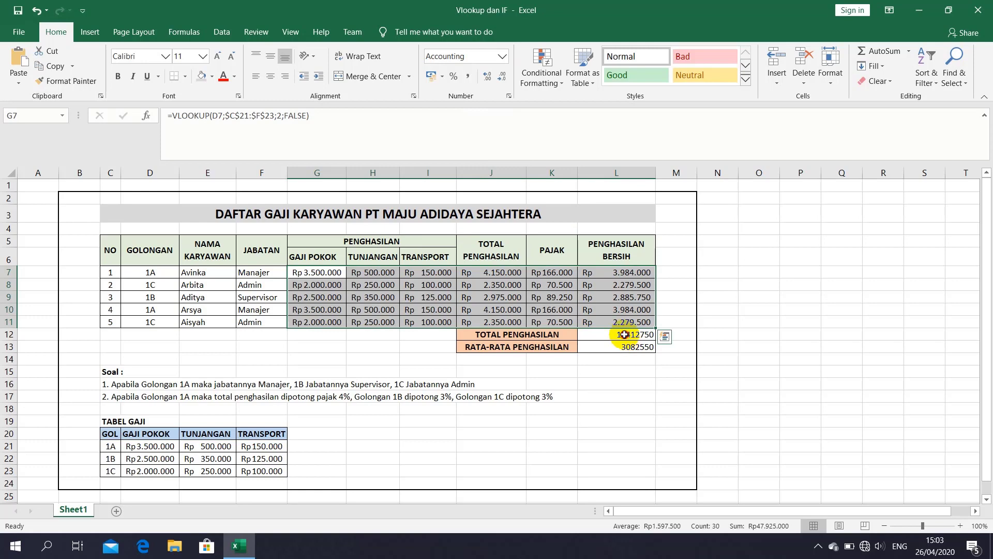
Step: Apply Accounting format to the total and average in L12:L13
left_click_drag(626, 336, 627, 348)
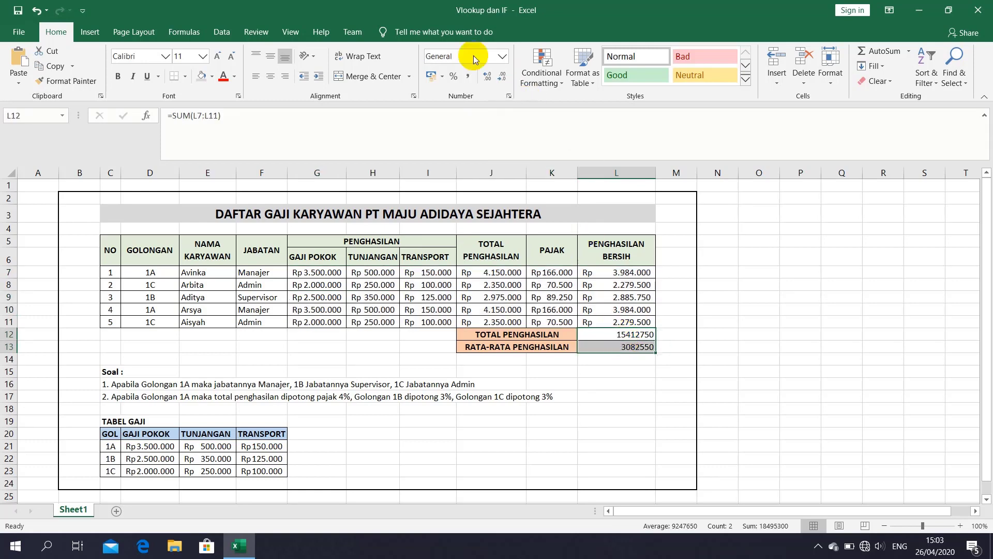
left_click(502, 56)
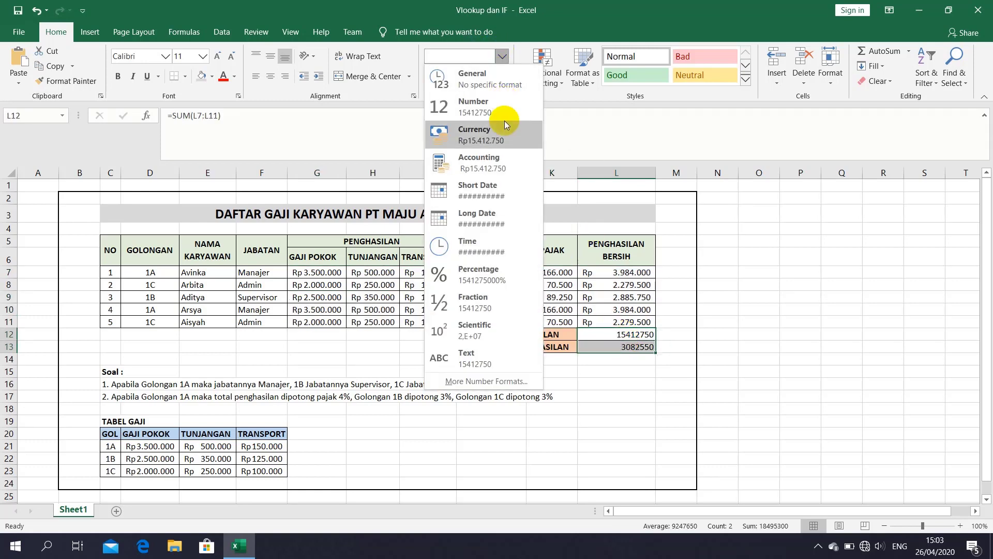
left_click(498, 158)
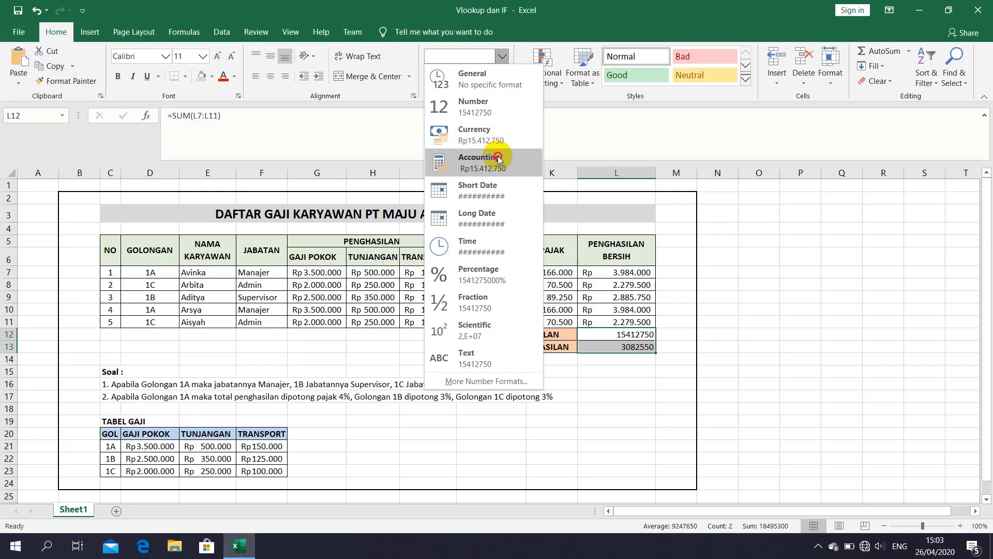
left_click(747, 304)
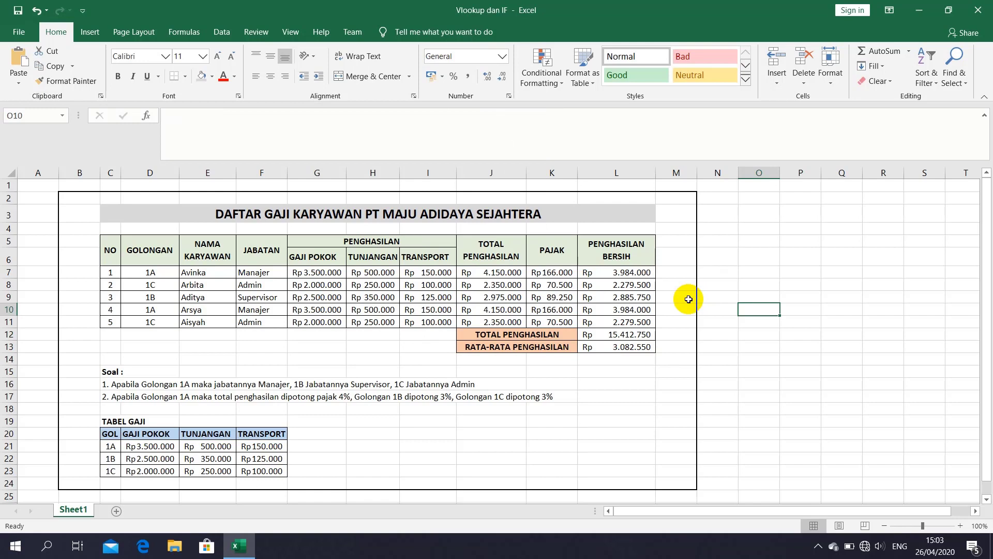